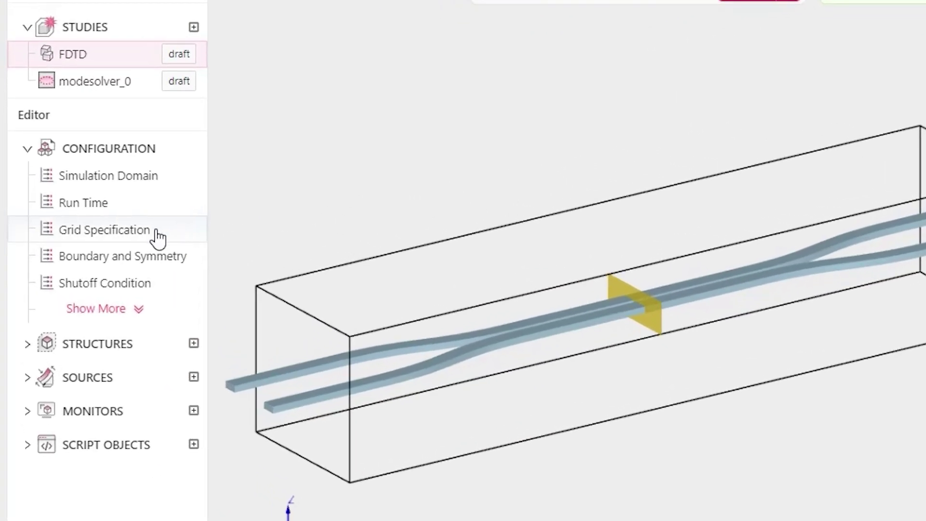
Step: Set the grid specification to a UniformGrid with dl 0.05 µm
click(101, 226)
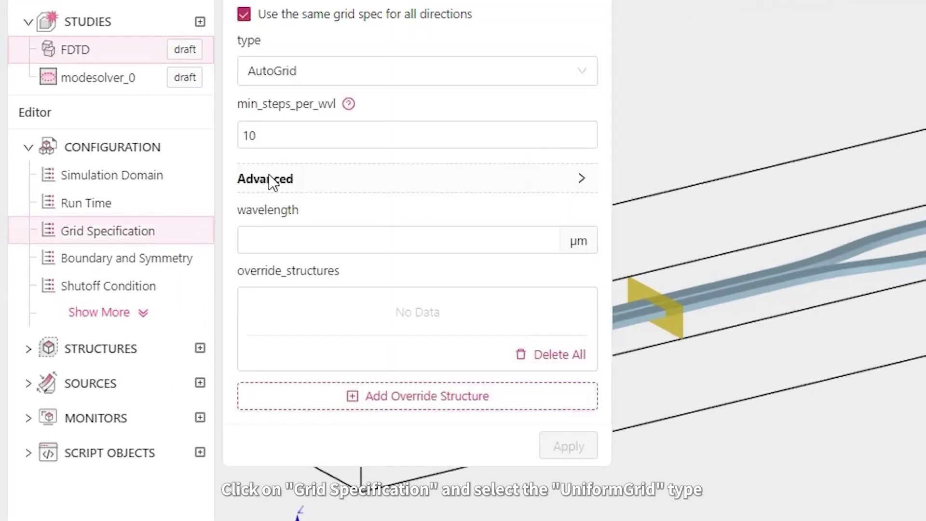
click(333, 68)
click(292, 135)
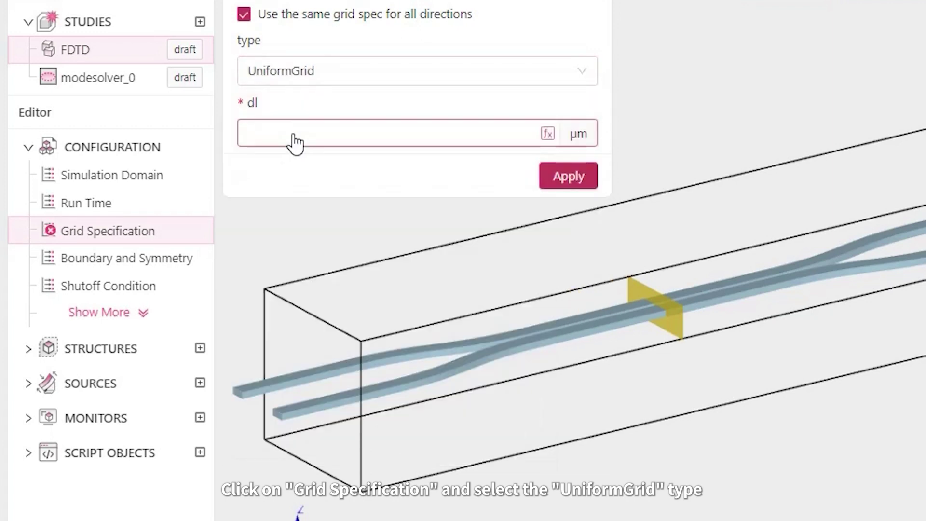
text(0.0)
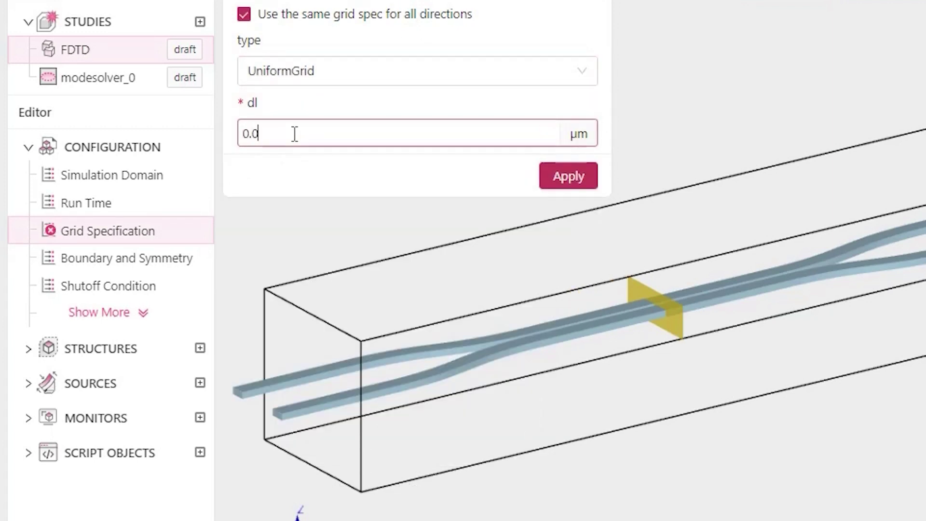
text(5)
click(558, 183)
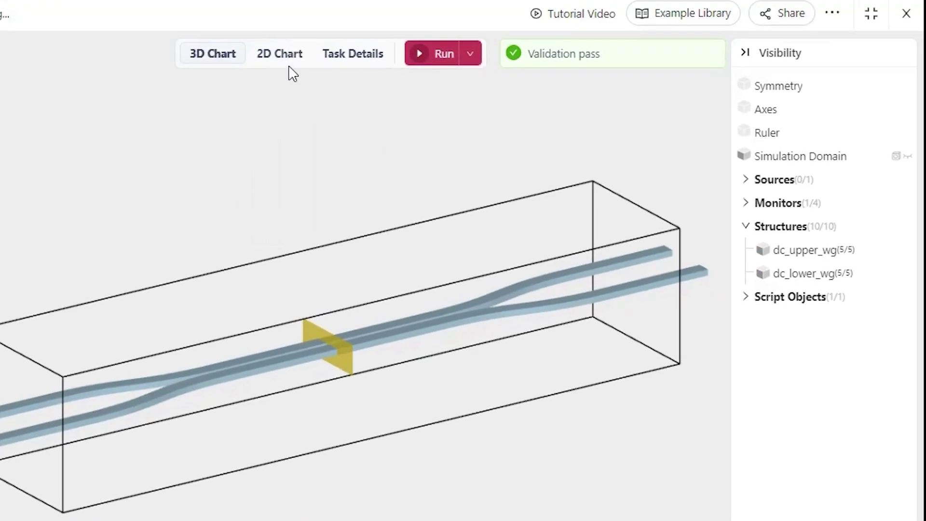
Step: In the 2D chart, hide sources and monitors, show the grid, and zoom into the waveguides
click(280, 57)
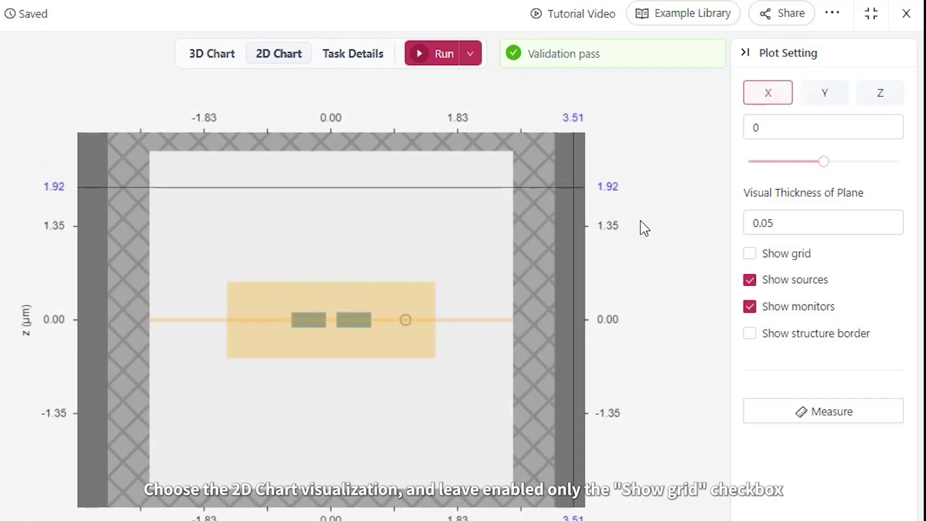
click(749, 280)
click(750, 307)
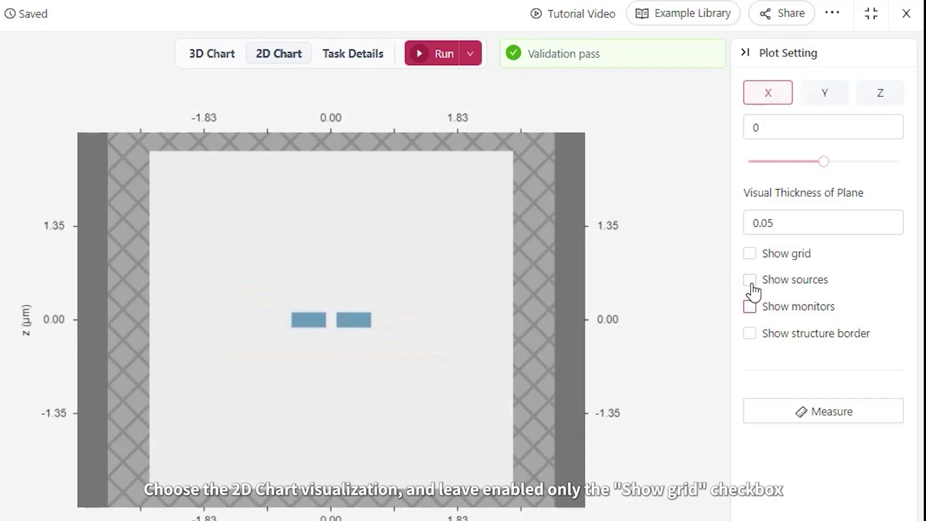
click(750, 254)
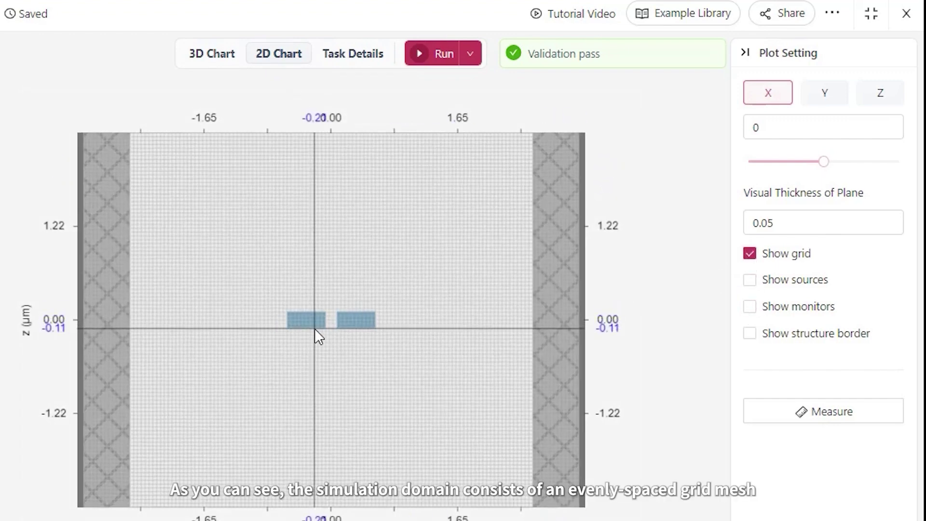
scroll(315, 328, up, 10)
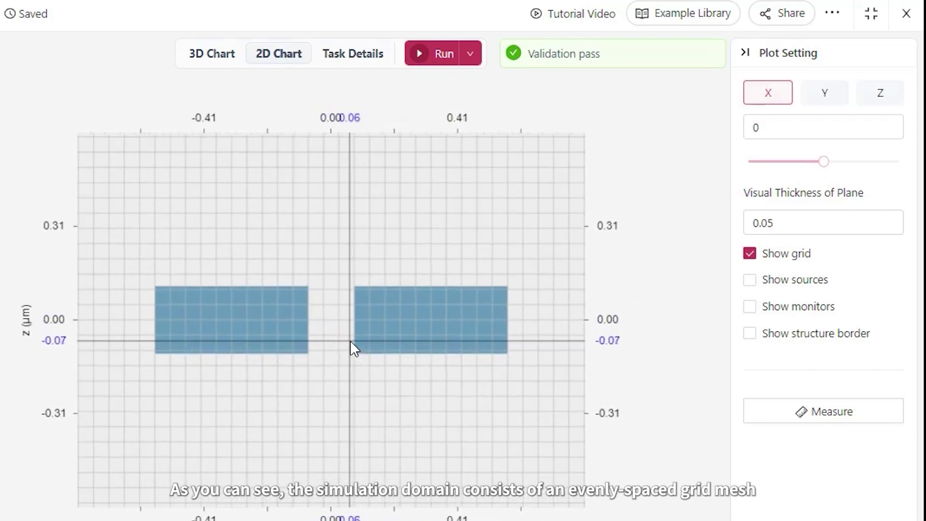
scroll(350, 340, up, 2)
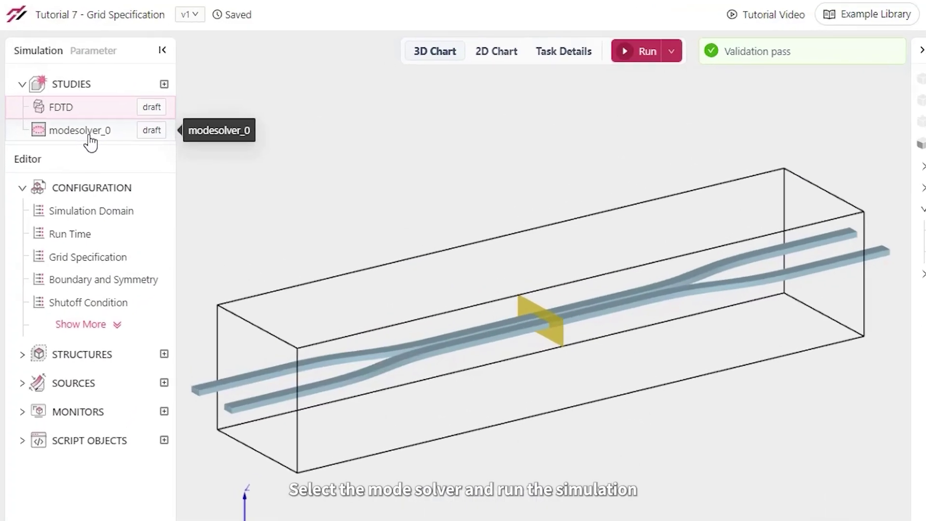
click(91, 138)
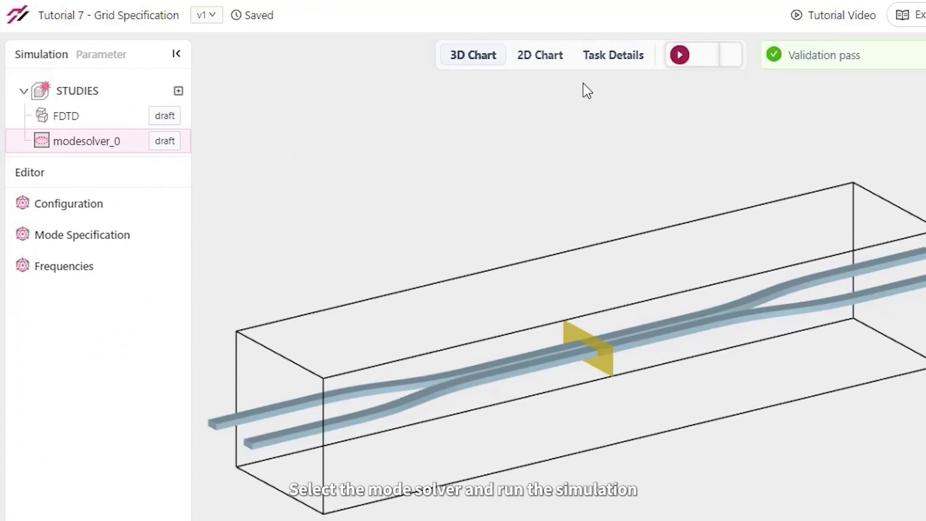
Step: Run modesolver_0 and display the Ey field component for mode index 1
click(682, 59)
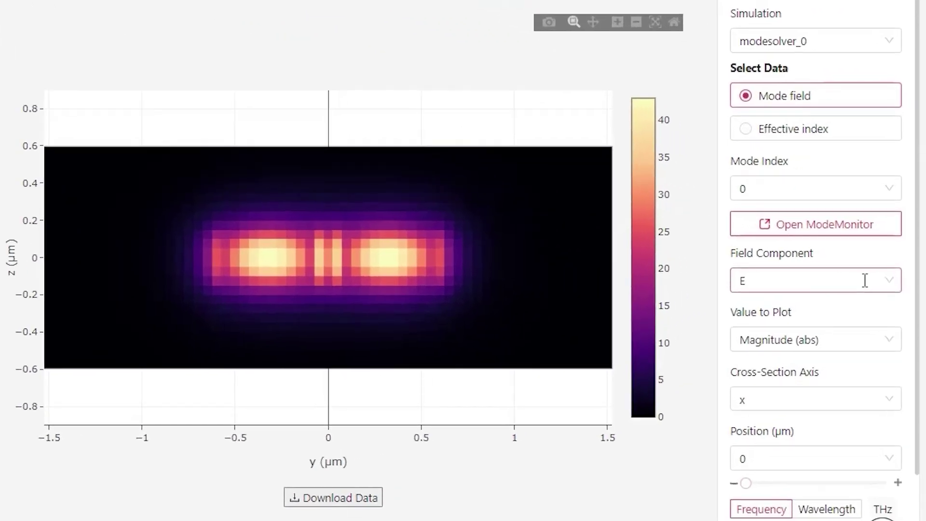
click(873, 277)
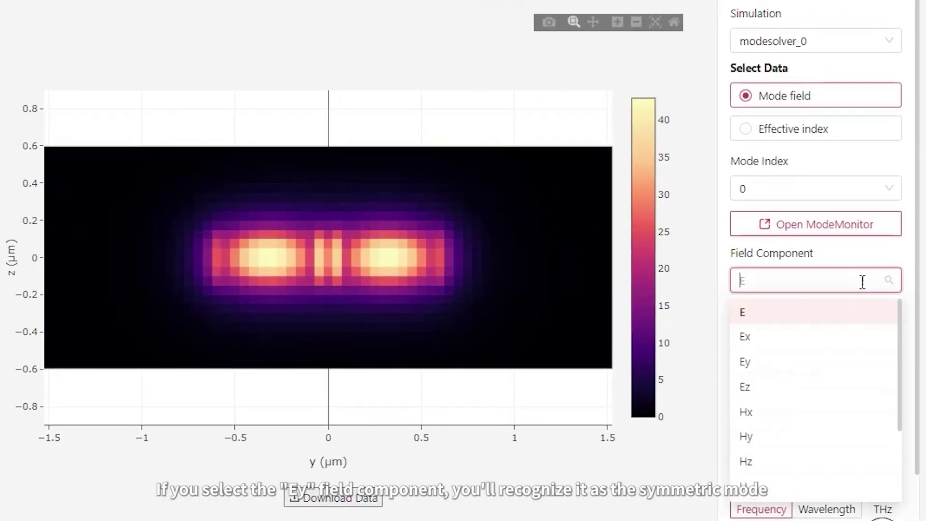
click(755, 374)
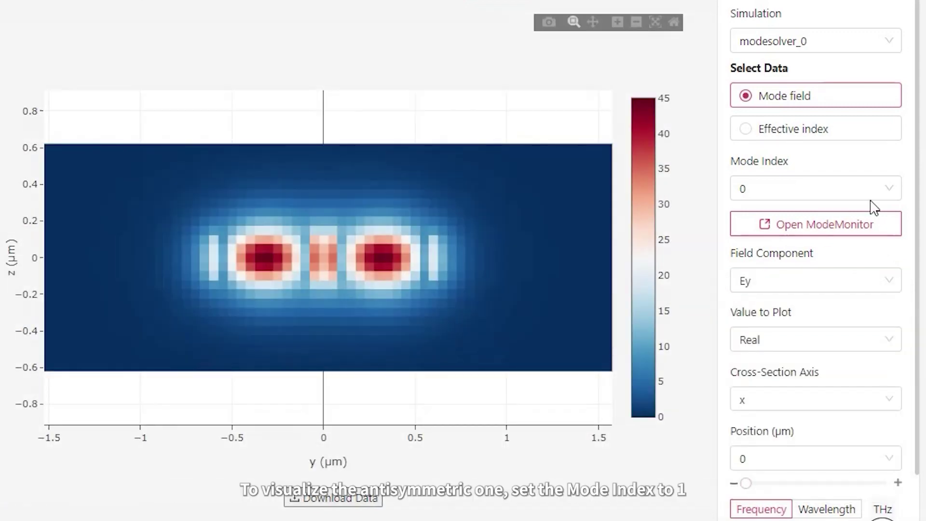
click(893, 191)
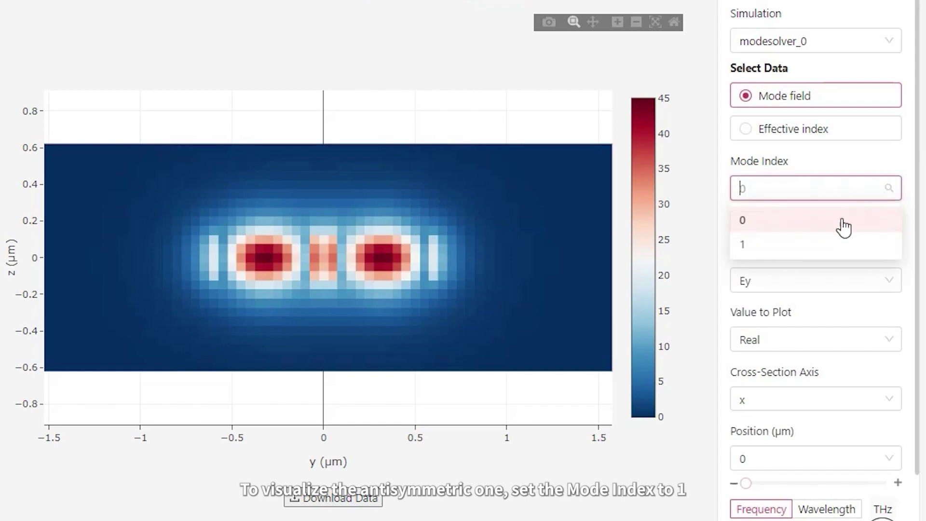
click(783, 253)
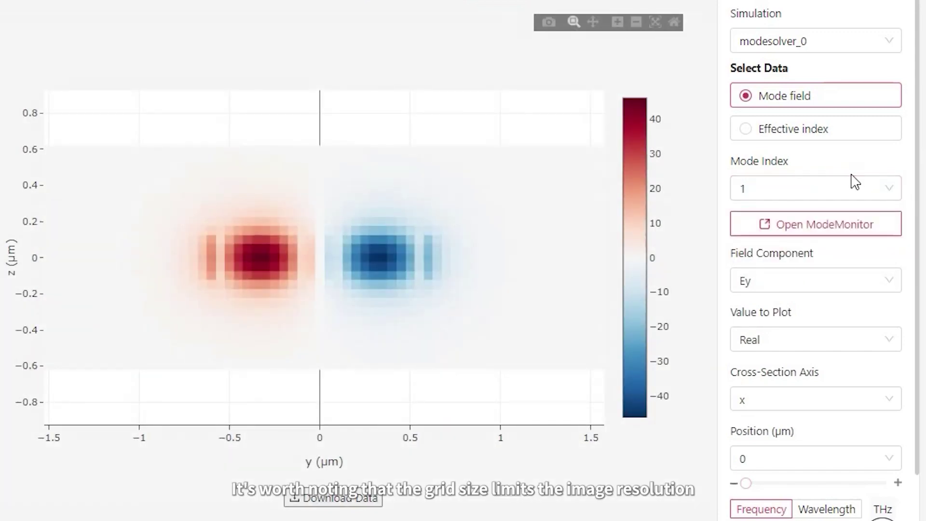
Step: Plot effective indices at 1.55 µm and read the mode_0 and mode_1 values (mode_1 2.467776)
click(746, 130)
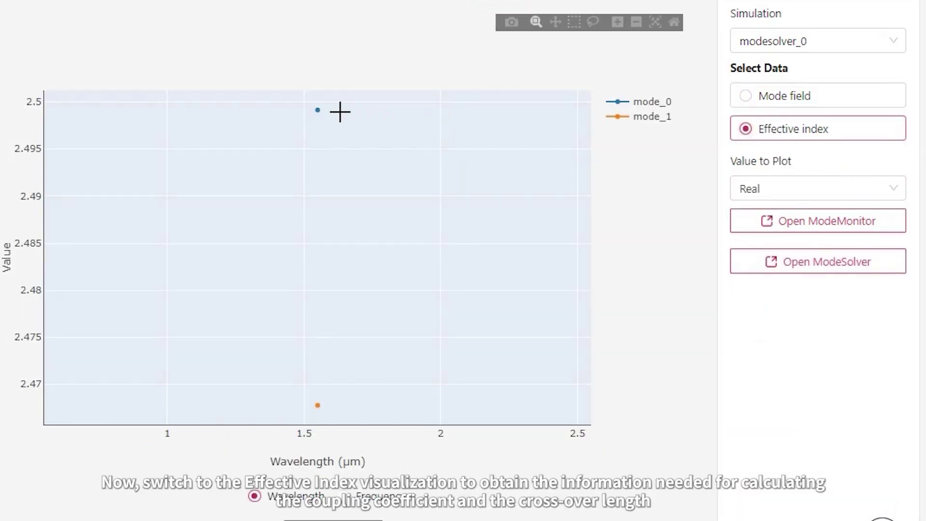
mouse_move(317, 110)
mouse_move(317, 404)
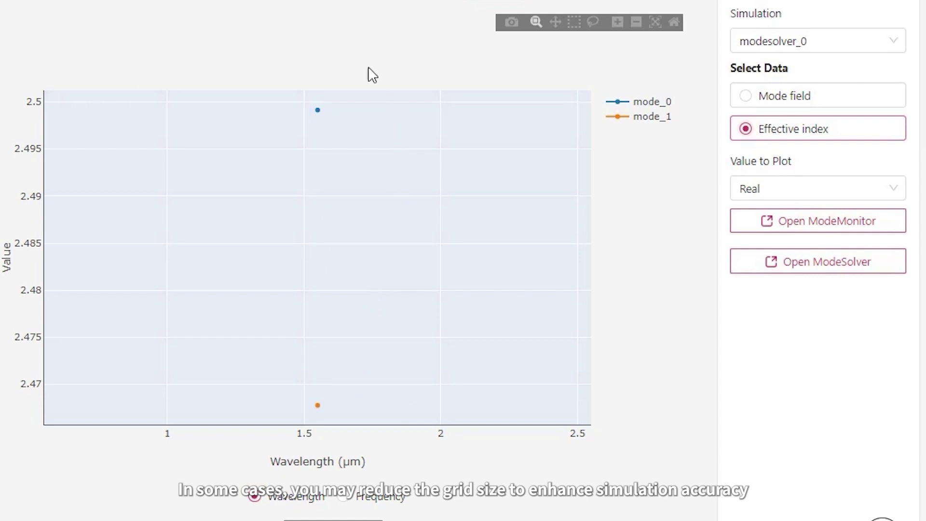
scroll(388, 68, up, 2)
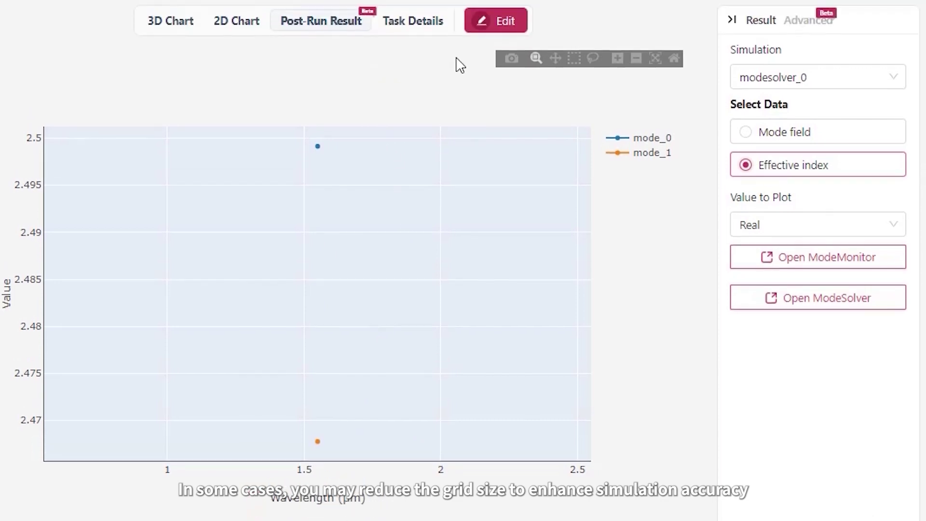
Step: Create a new v2 task version and change the uniform grid dl to 0.02 µm
click(485, 53)
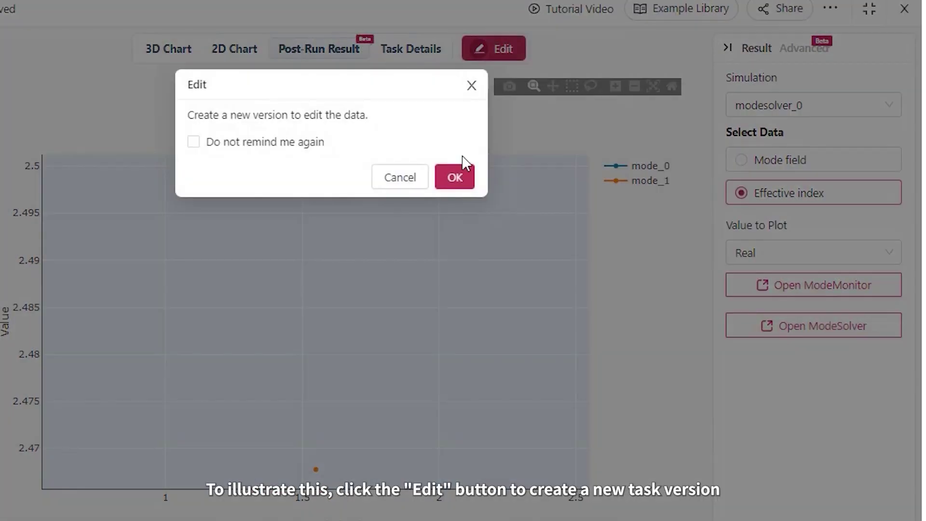
click(451, 177)
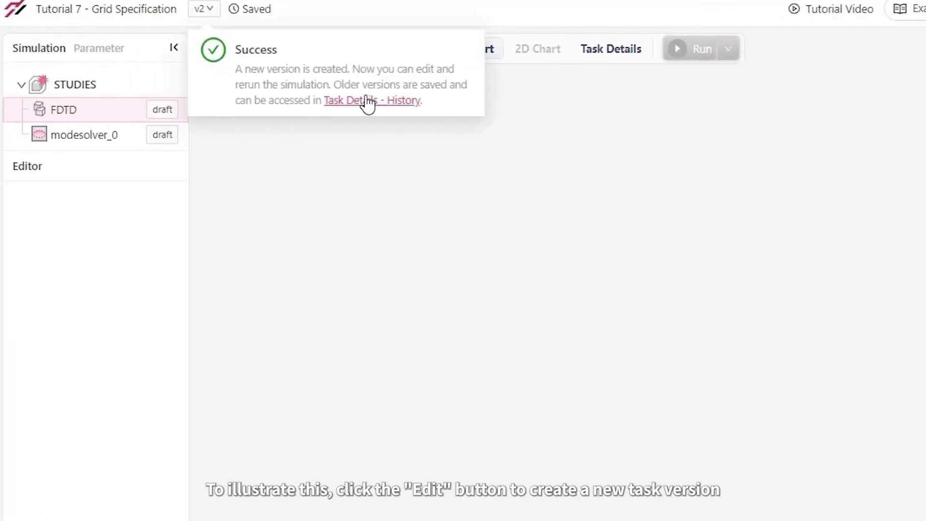
click(227, 274)
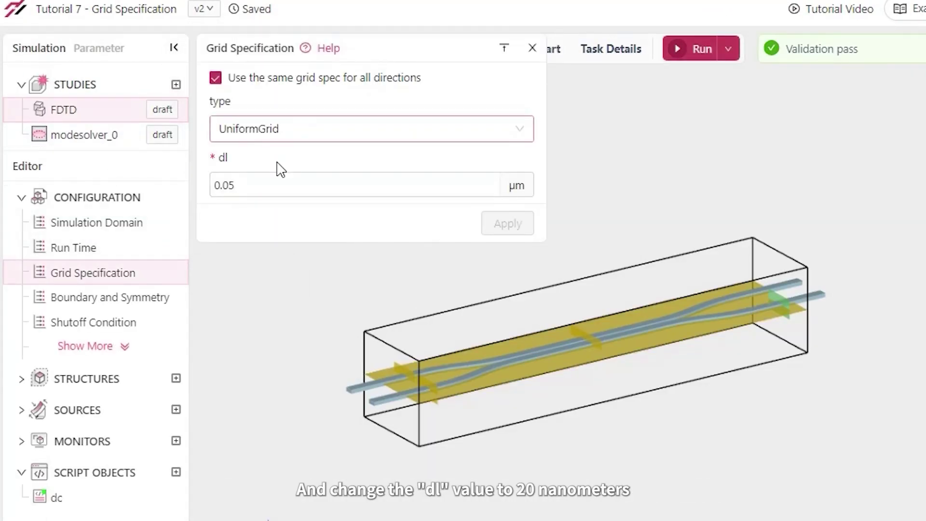
click(242, 186)
key(BackSpace)
text(2)
click(499, 229)
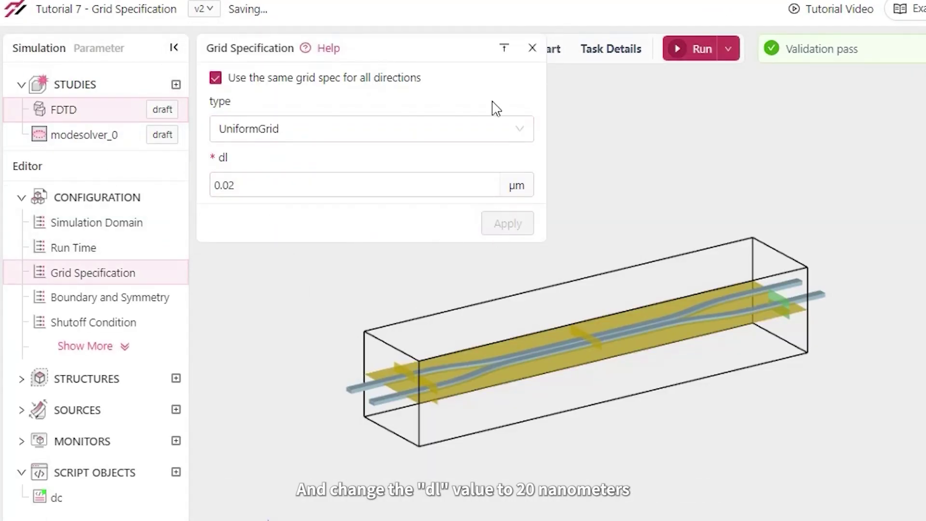
click(533, 48)
Step: Zoom into the finer mesh around the waveguides in the 2D chart, then return to 3D
click(542, 51)
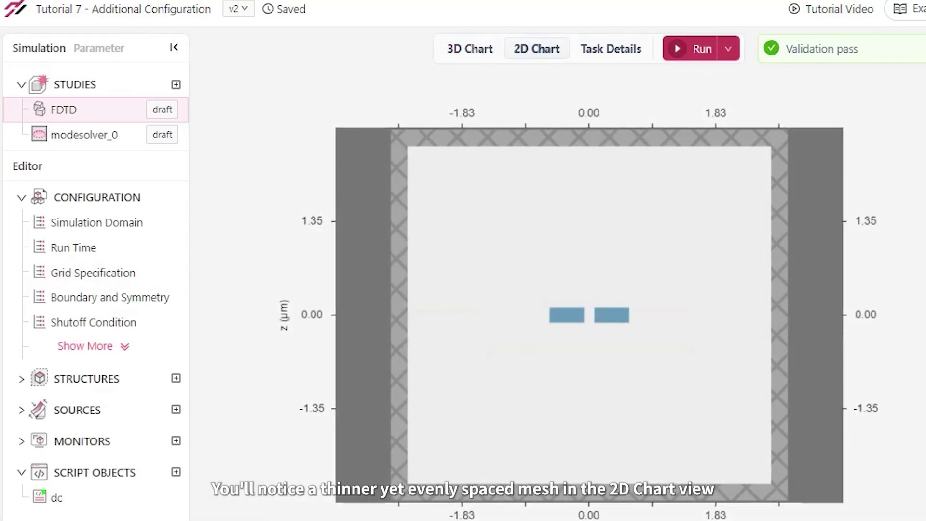
scroll(602, 322, up, 3)
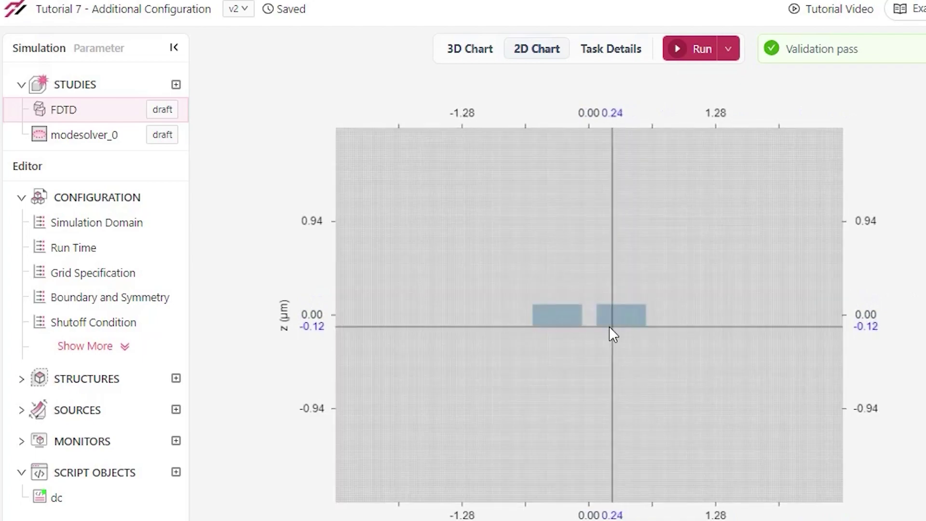
scroll(610, 327, up, 7)
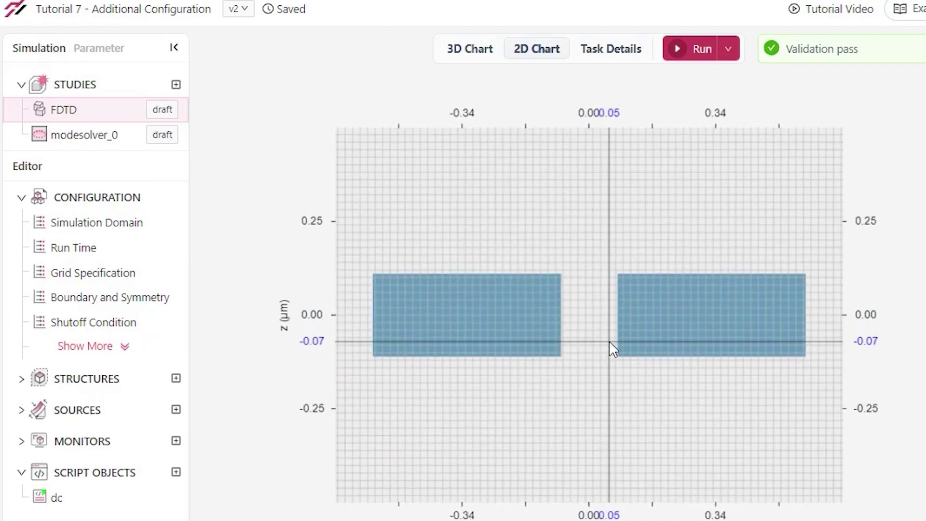
scroll(610, 347, up, 1)
click(470, 49)
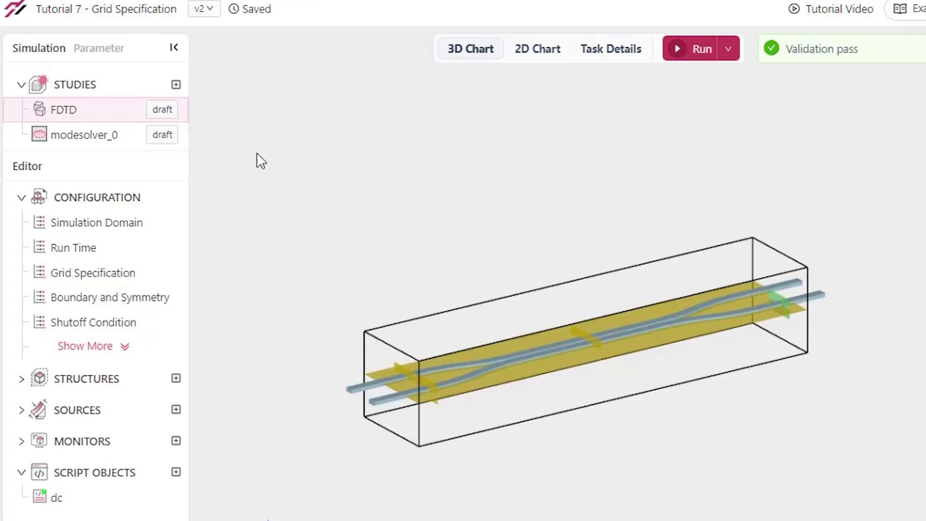
Step: Rerun modesolver_0 on the 0.02 µm grid and plot Ey for mode index 1
click(78, 141)
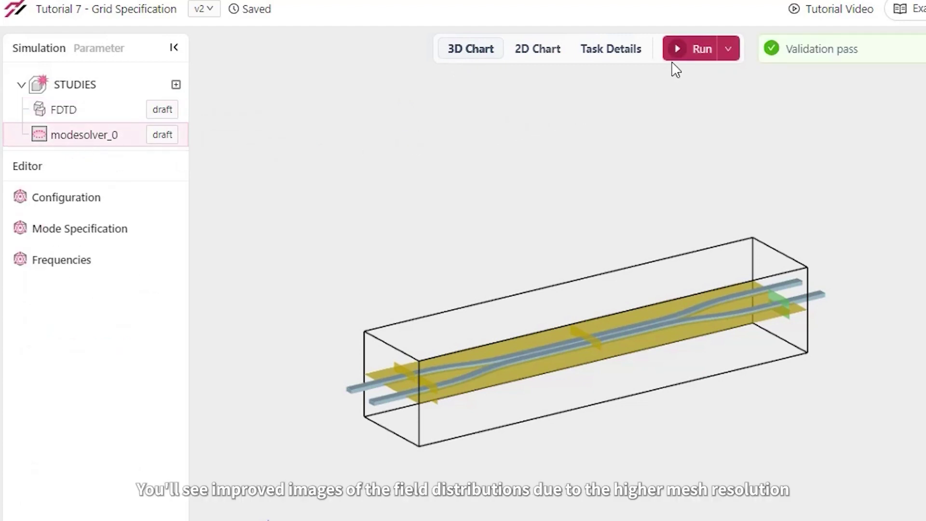
click(678, 54)
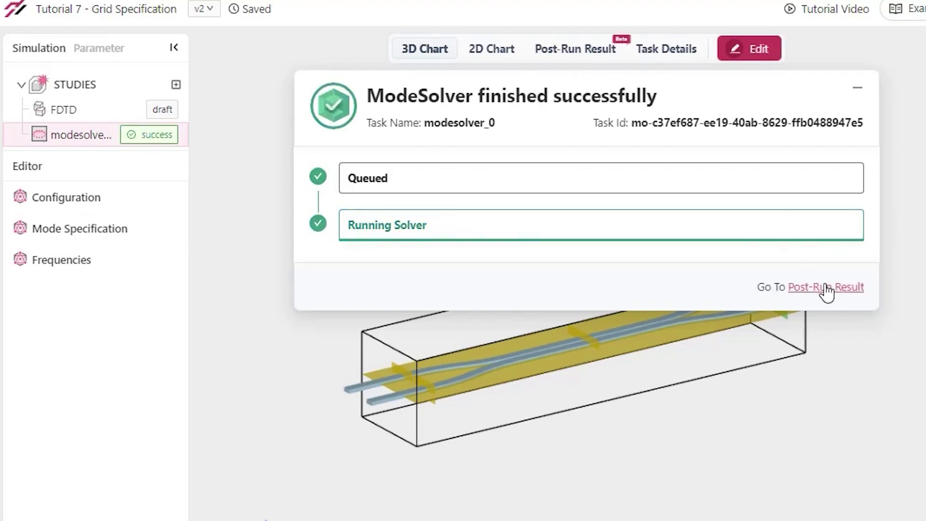
click(826, 287)
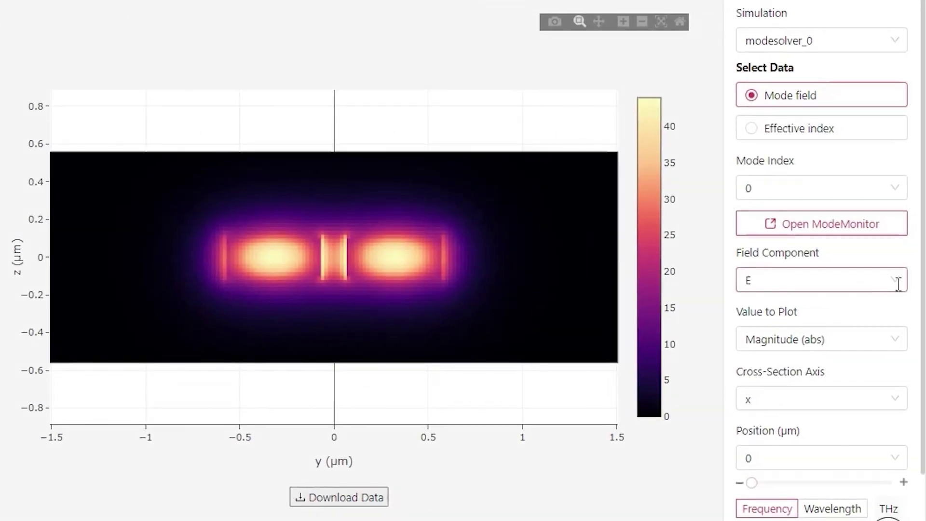
click(888, 281)
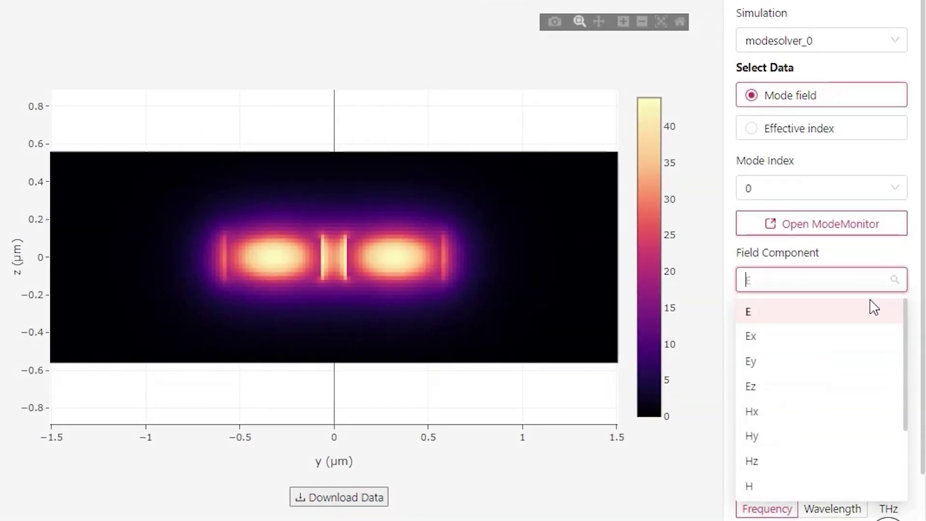
click(765, 366)
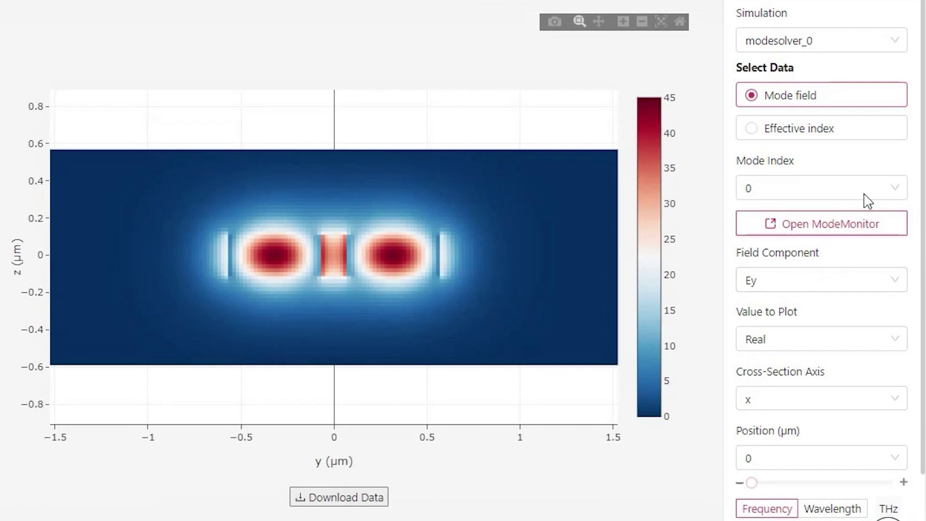
click(865, 195)
click(763, 246)
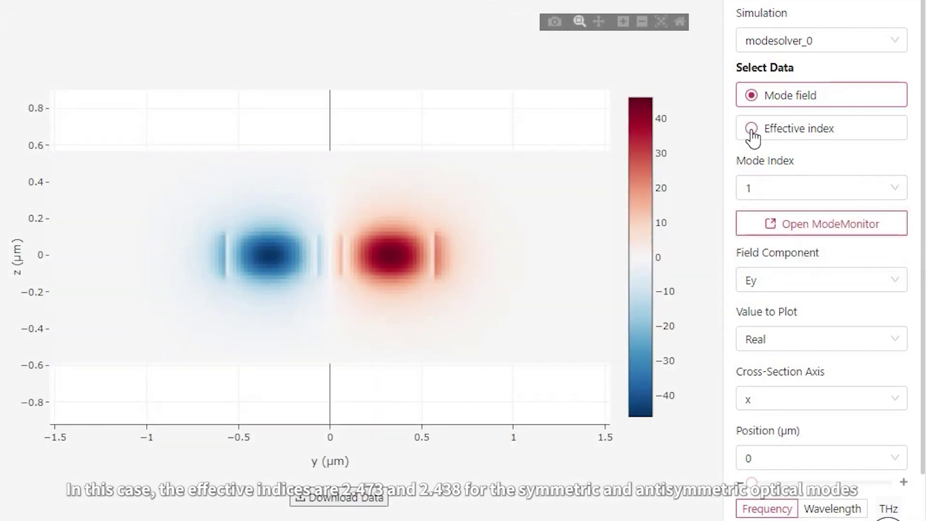
Step: Plot effective index versus wavelength, reading about 2.473 for mode_0 and 2.438741 for mode_1
click(752, 130)
mouse_move(323, 110)
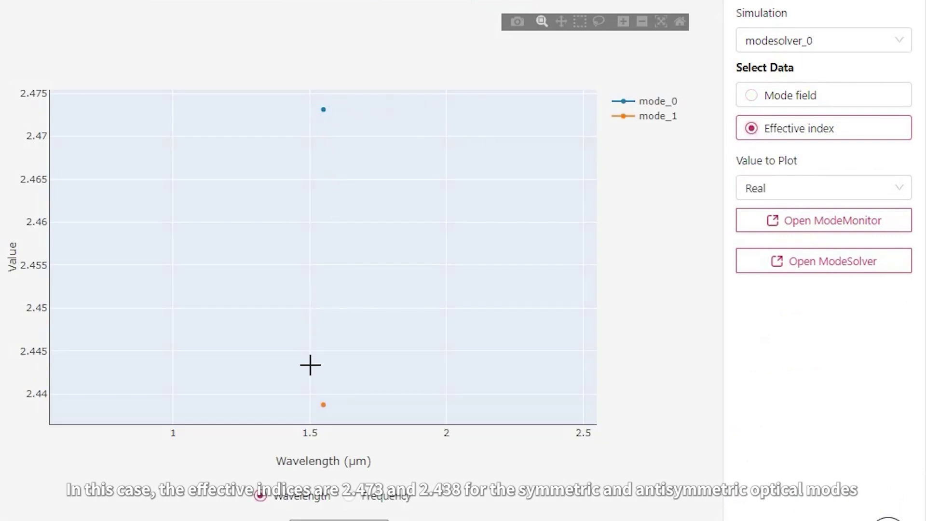
mouse_move(321, 407)
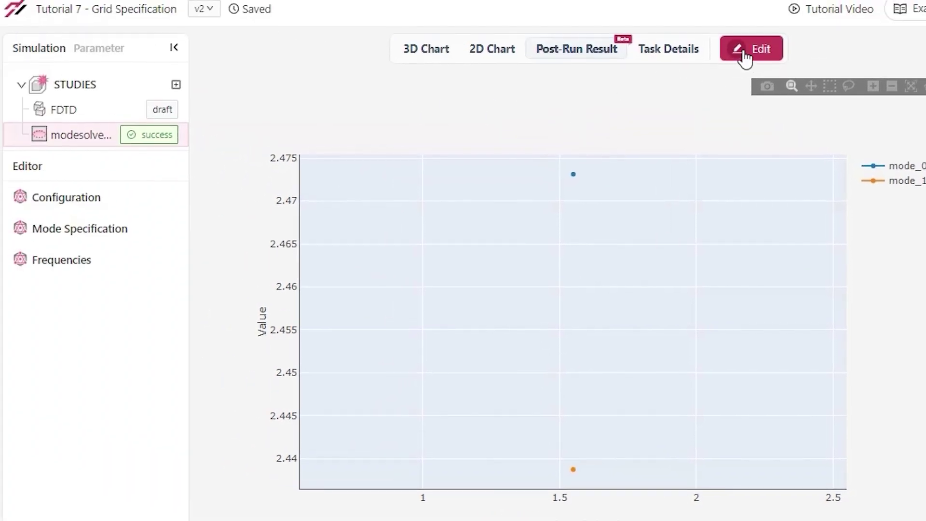
click(746, 51)
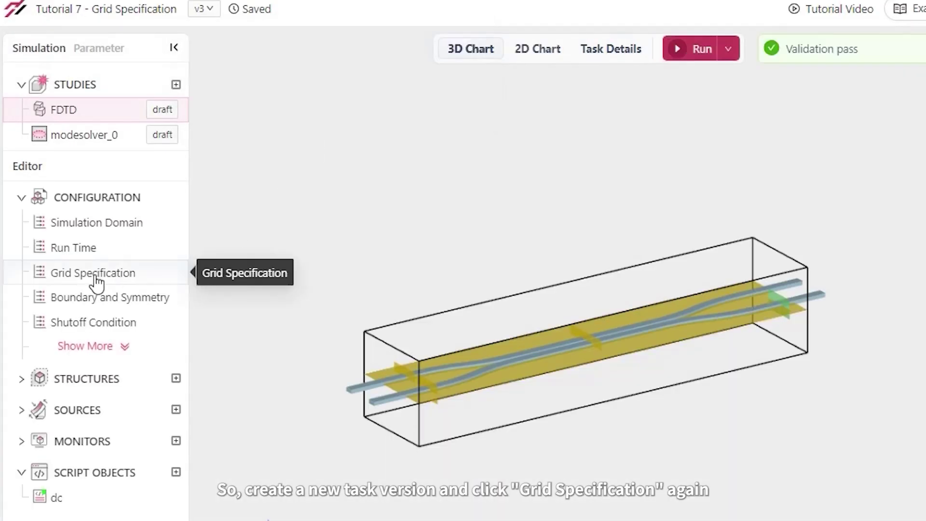
Step: Change the grid to AutoGrid with min_steps_per_wvl 15 and wavelength 1.55 µm, and apply
click(97, 284)
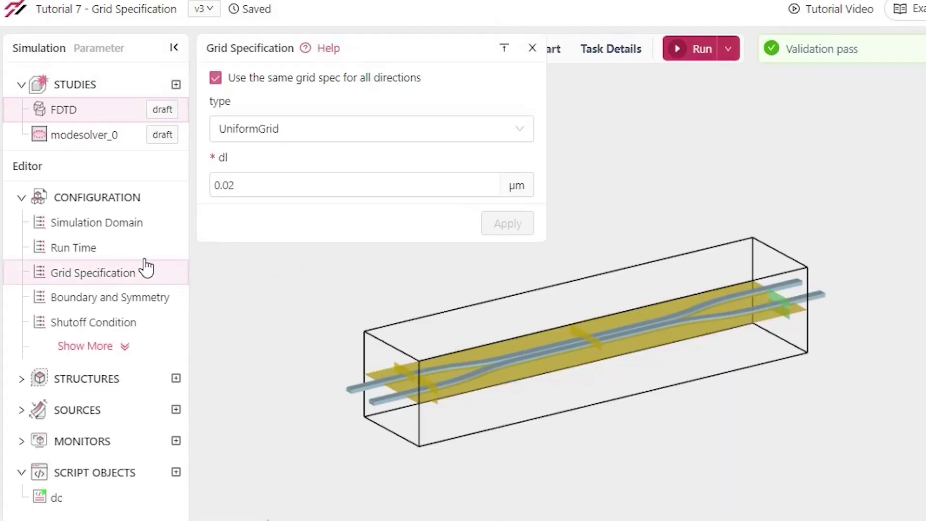
click(302, 131)
click(264, 164)
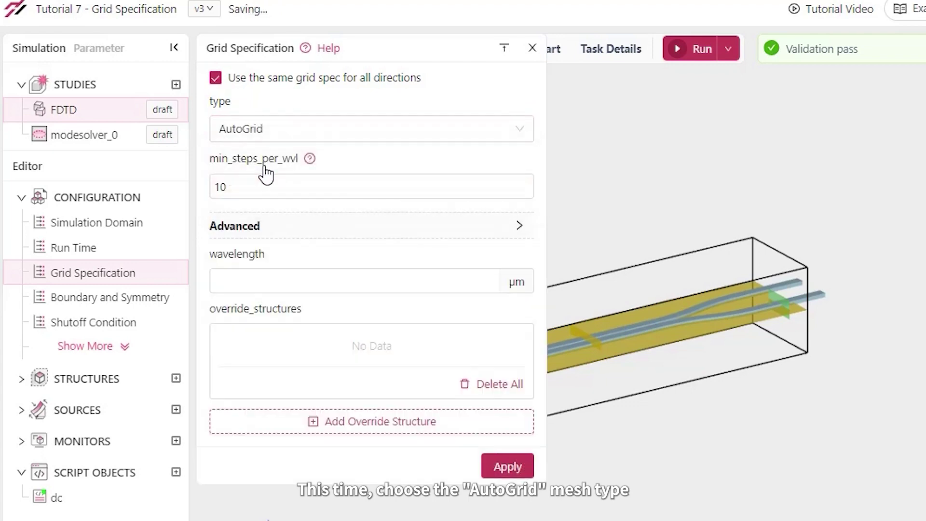
click(258, 185)
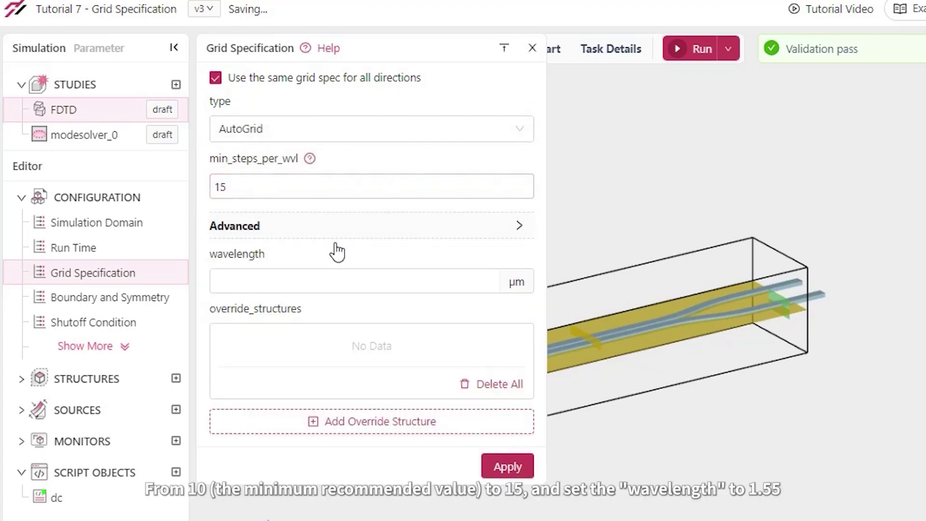
click(346, 274)
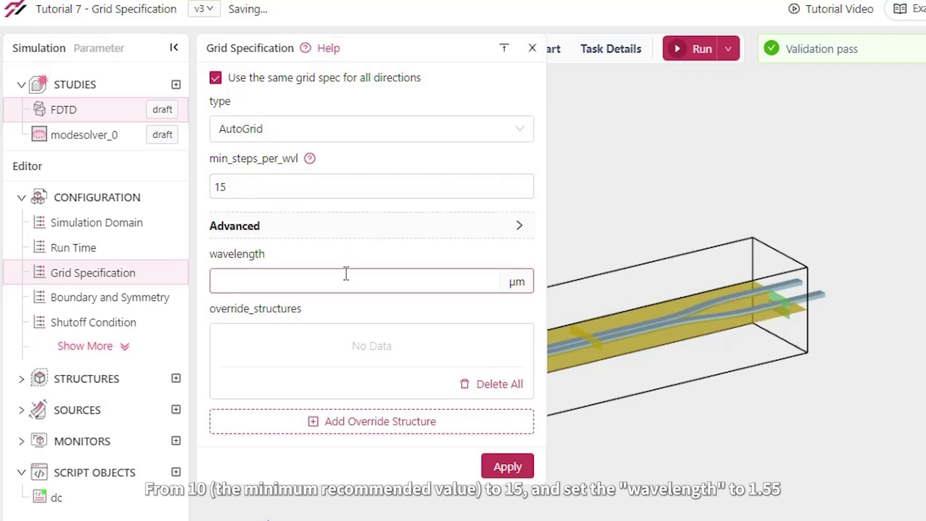
text(1.55)
click(369, 311)
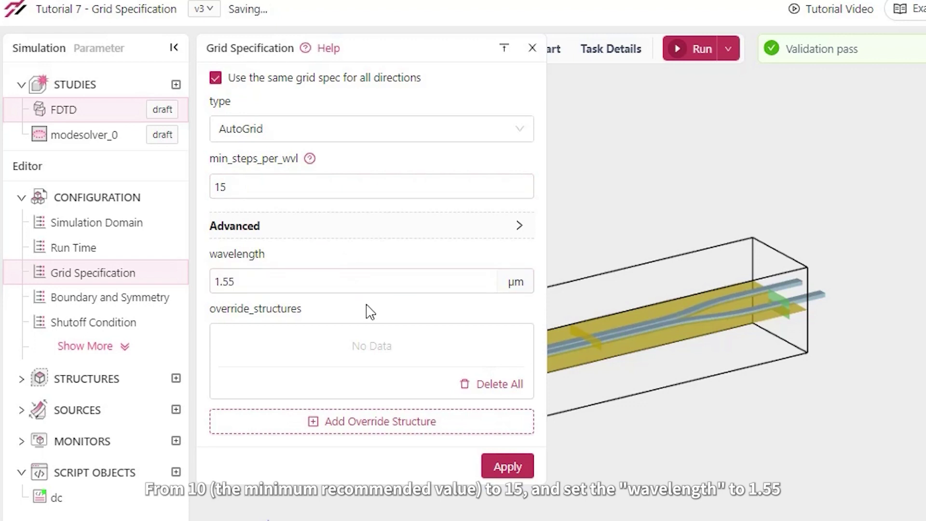
click(506, 466)
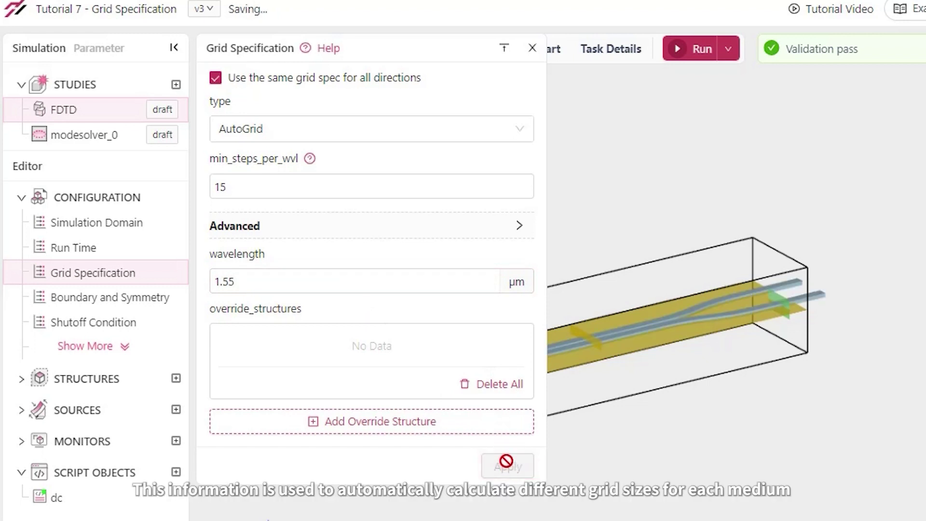
click(532, 49)
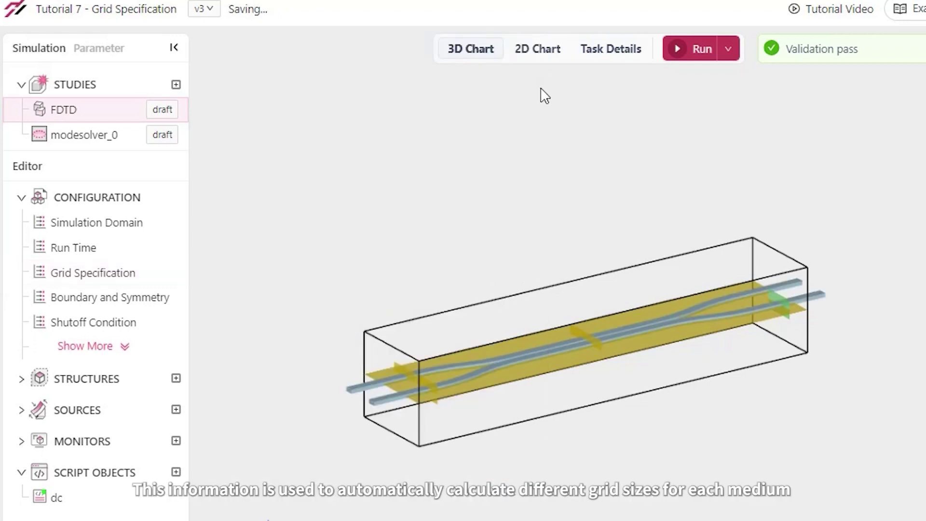
Step: Zoom into the 2D cross-section to see the AutoGrid mesh densify over the silicon waveguides
click(542, 53)
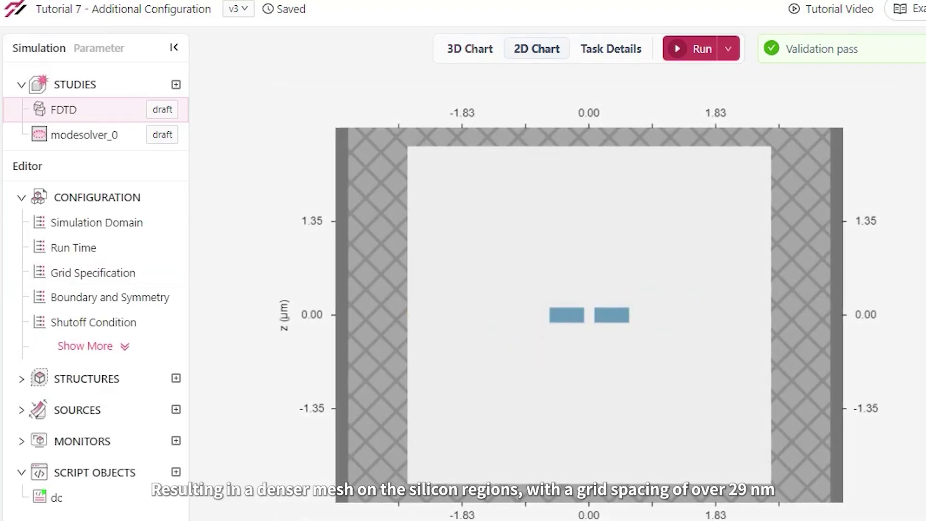
scroll(610, 318, up, 4)
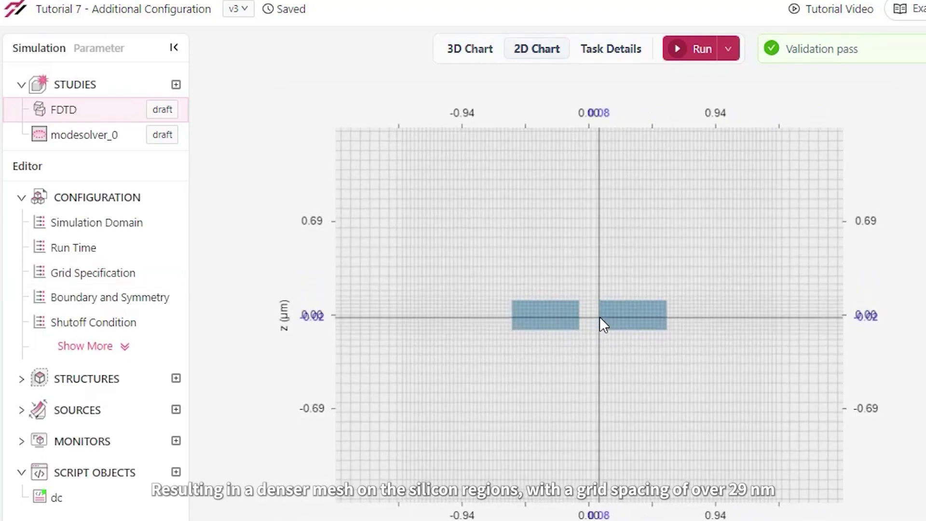
scroll(600, 316, up, 4)
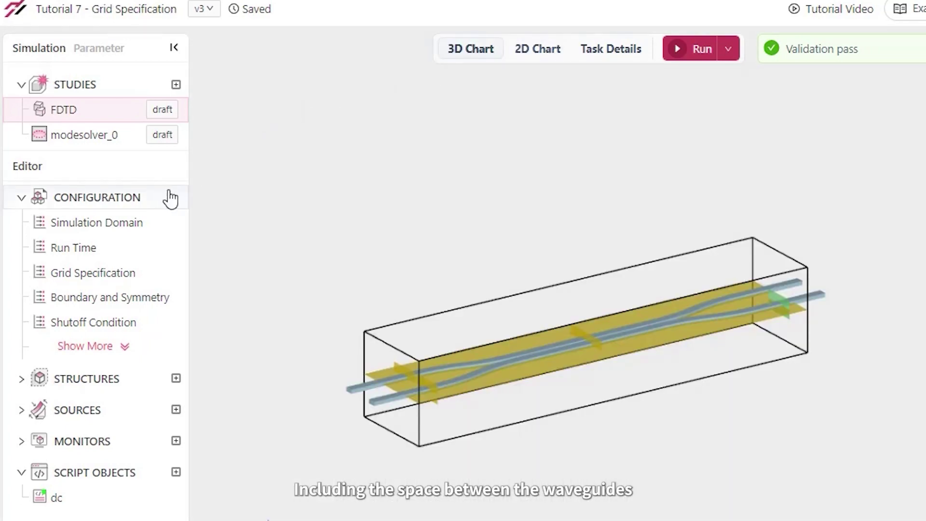
click(102, 143)
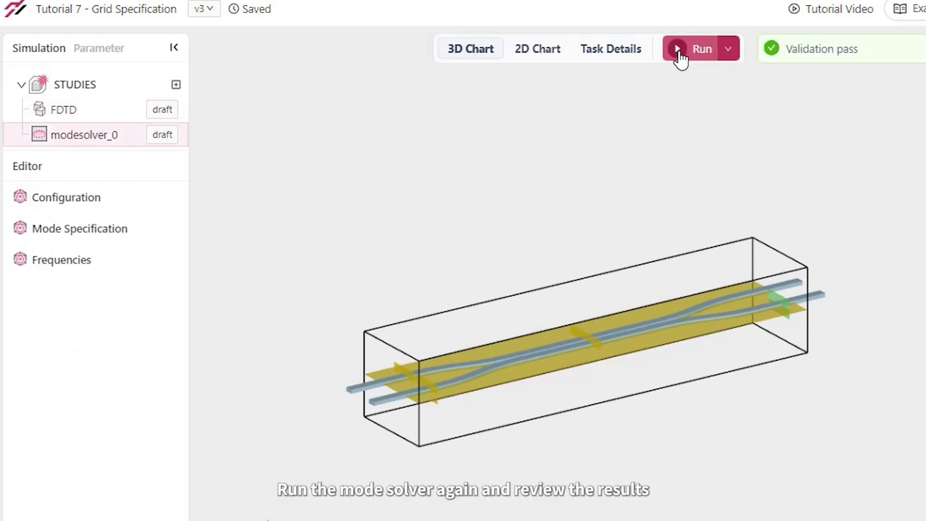
Step: Rerun the mode solver on the AutoGrid mesh and plot the Ey field component
click(680, 52)
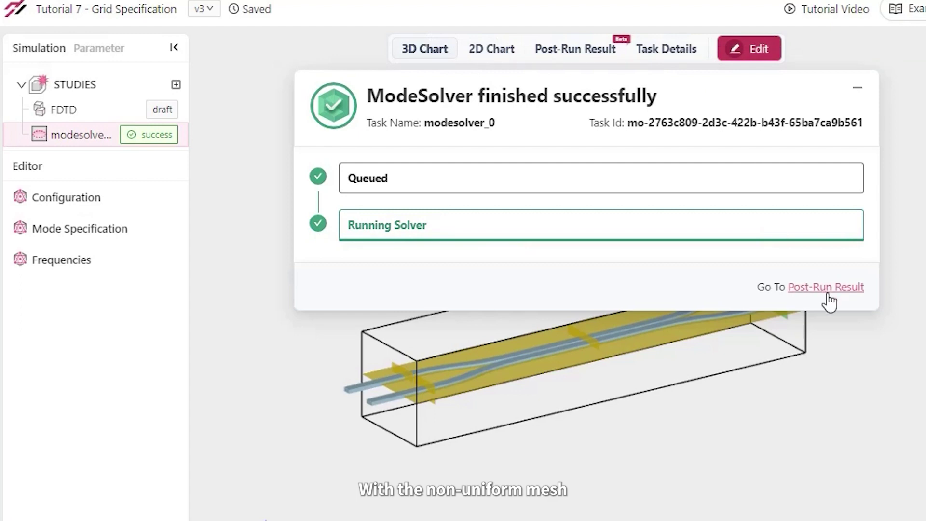
click(826, 288)
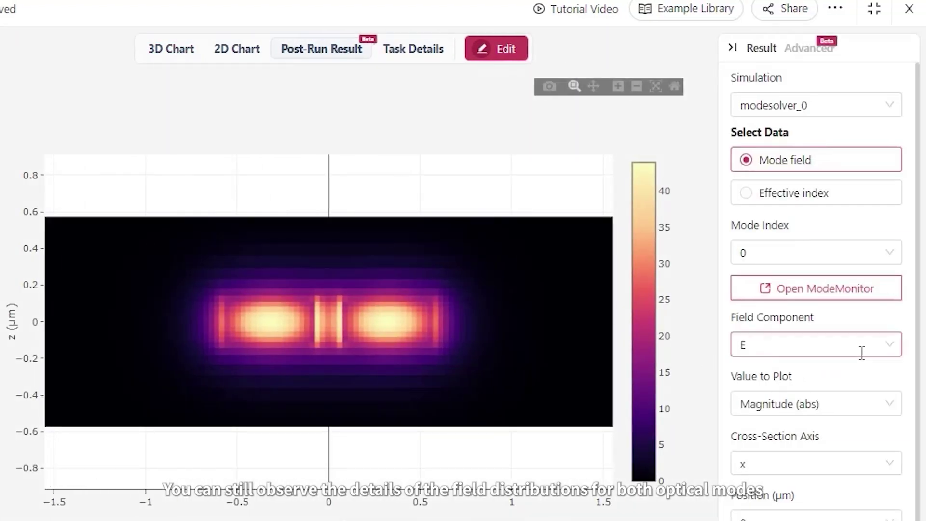
click(861, 350)
click(746, 426)
Step: Show mode 1's field, then plot effective indices 2.462961 and 2.429719
click(808, 248)
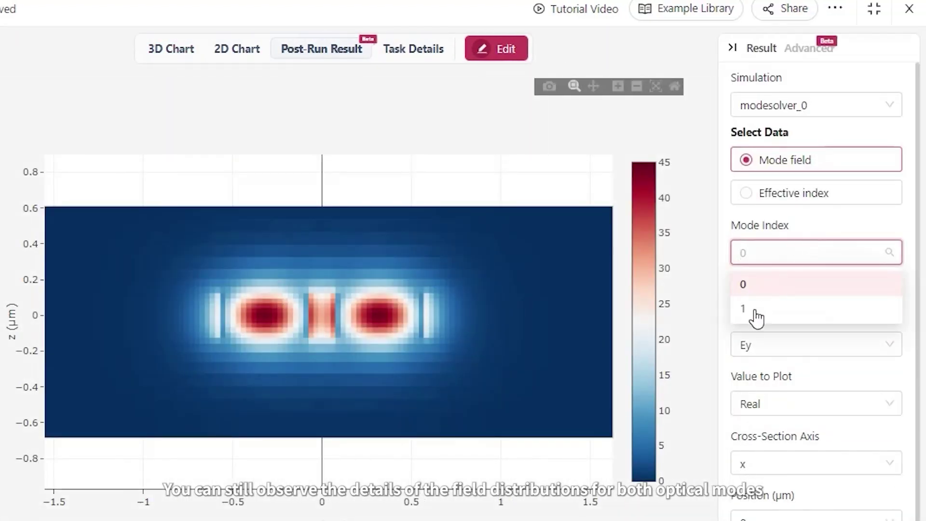
click(757, 311)
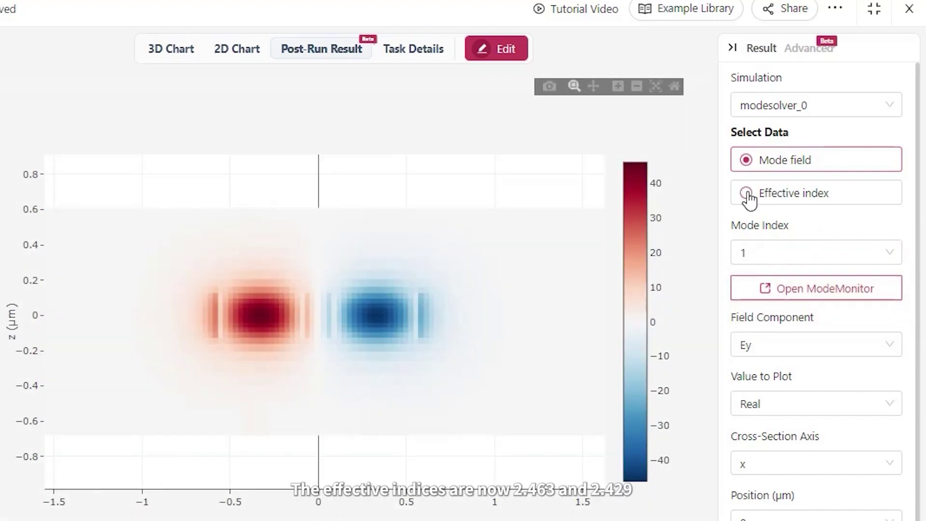
click(747, 195)
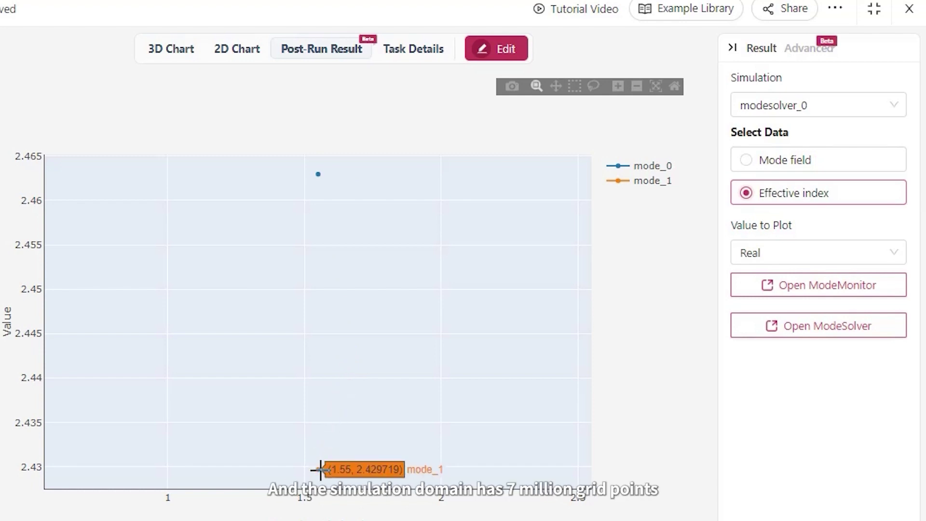
click(497, 49)
Step: In a new version, add a Box override structure sized 10 × 0.4 × 0.3 µm
click(457, 177)
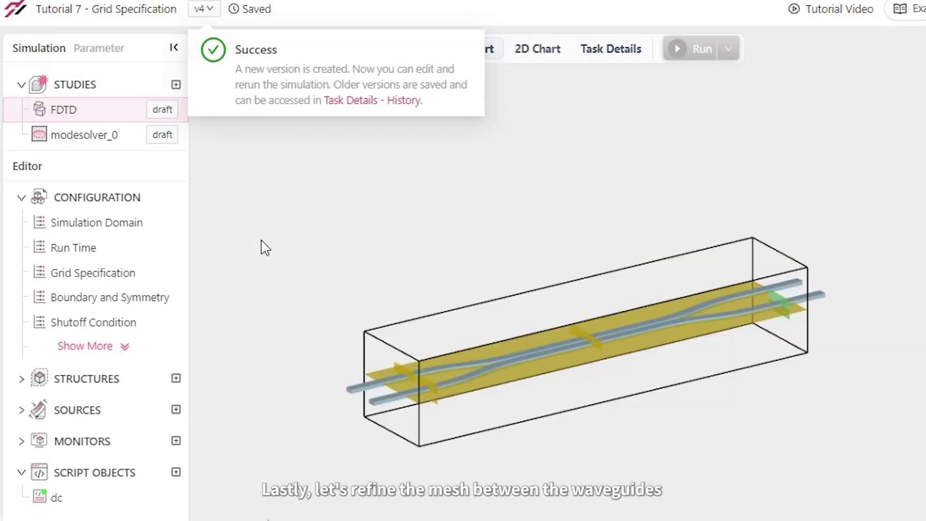
click(69, 274)
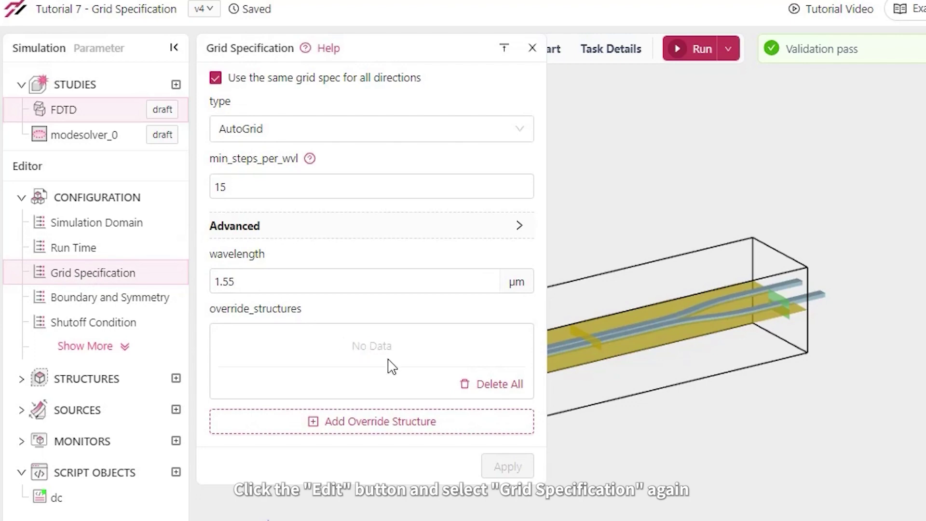
click(375, 421)
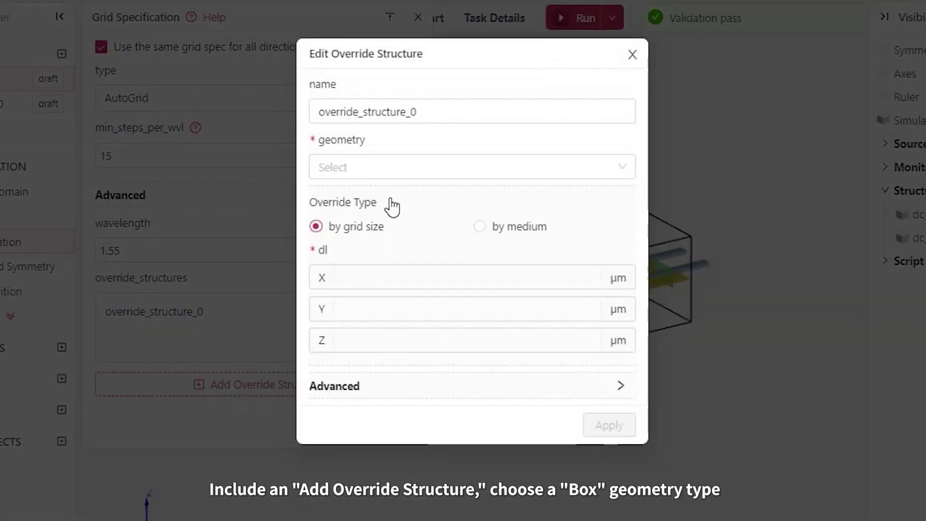
click(405, 161)
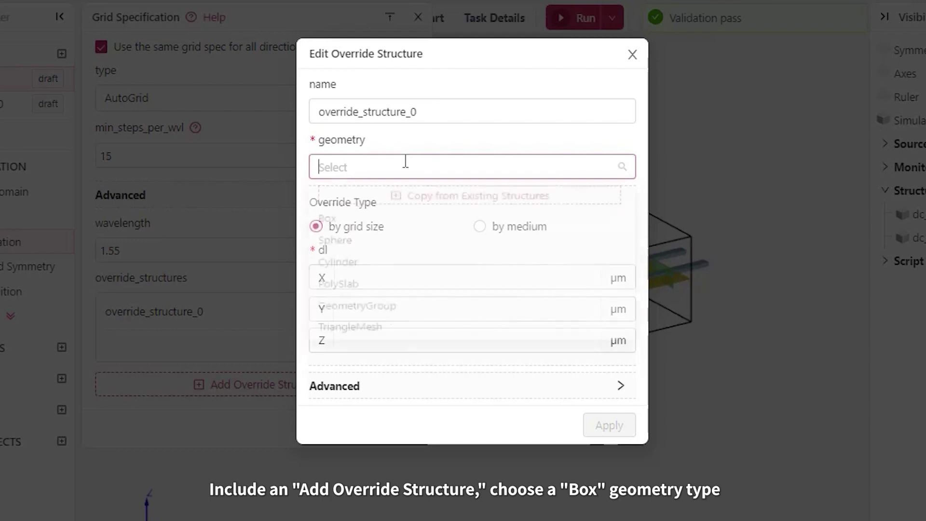
click(328, 223)
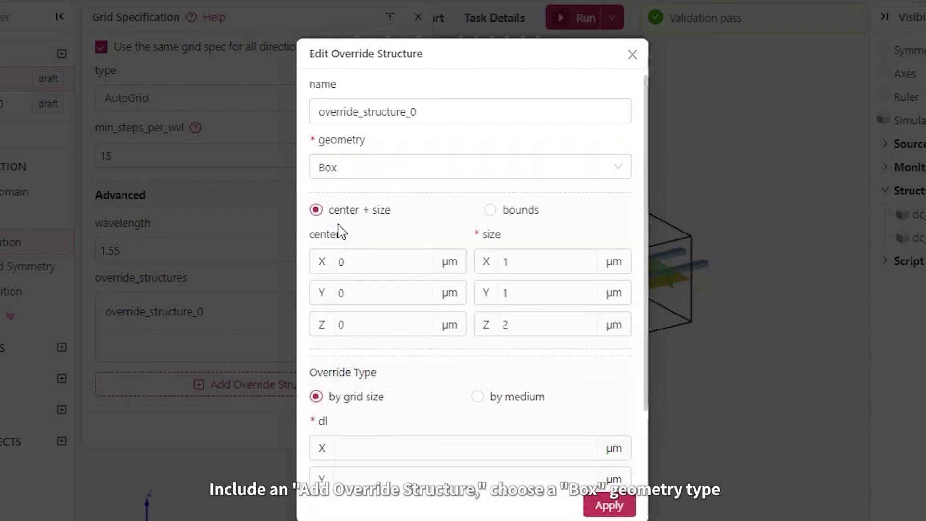
click(525, 263)
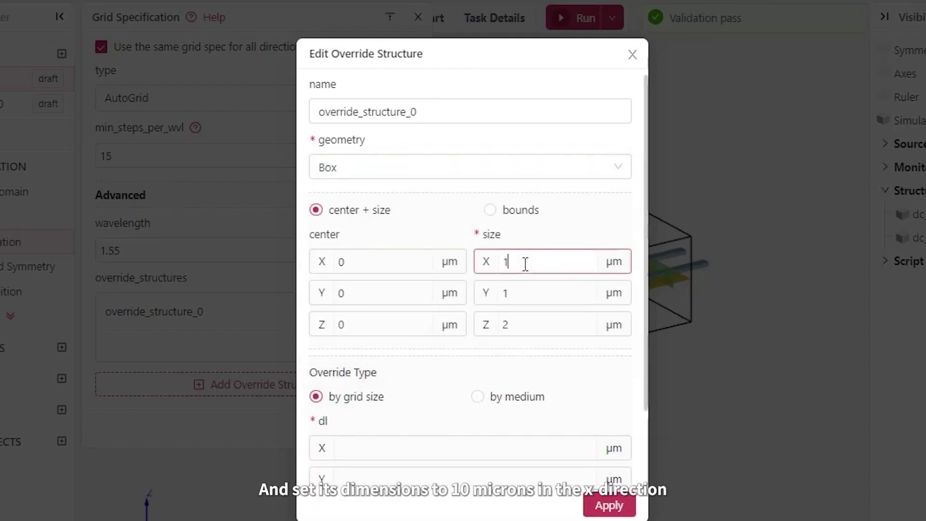
click(506, 293)
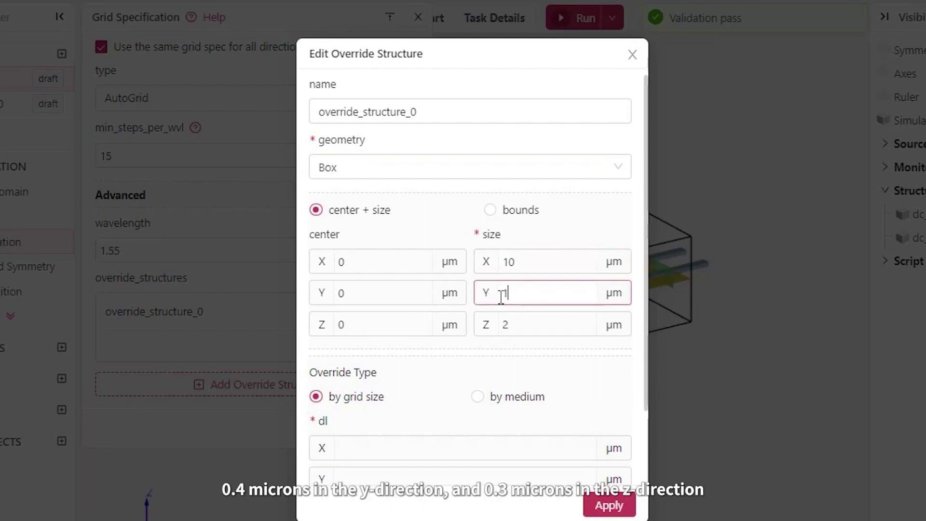
click(536, 328)
click(540, 352)
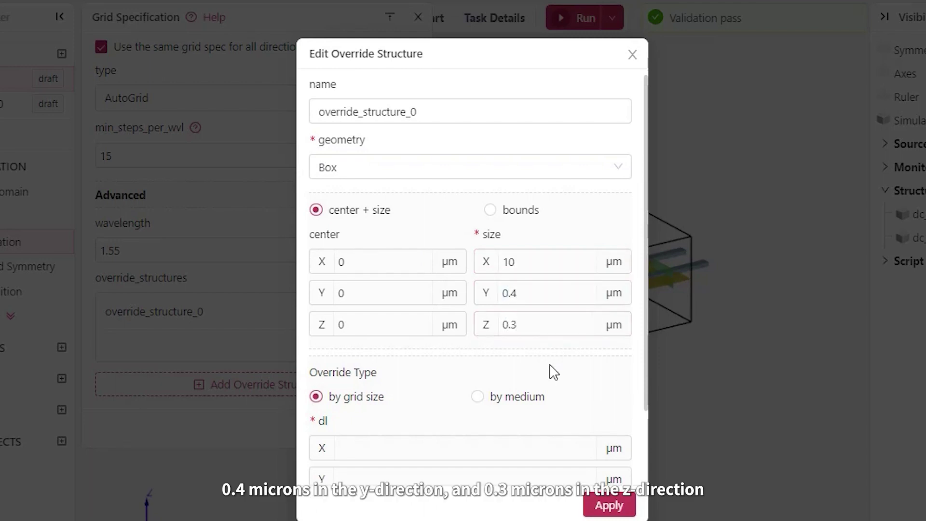
Step: Set the override's grid size to 0.02 µm along x, y and z
scroll(414, 455, down, 2)
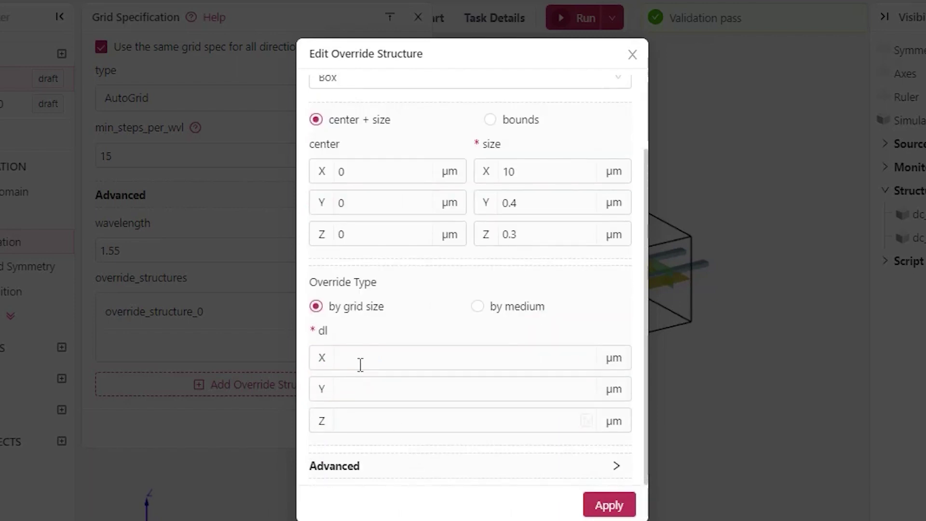
click(356, 361)
text(0.02)
click(354, 388)
text(0)
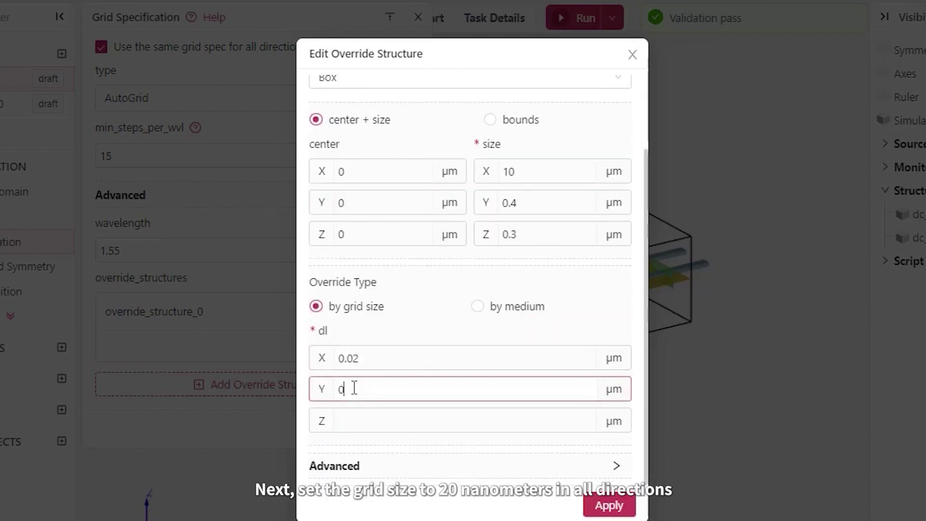
text(.02)
click(355, 420)
text(0.02)
click(448, 450)
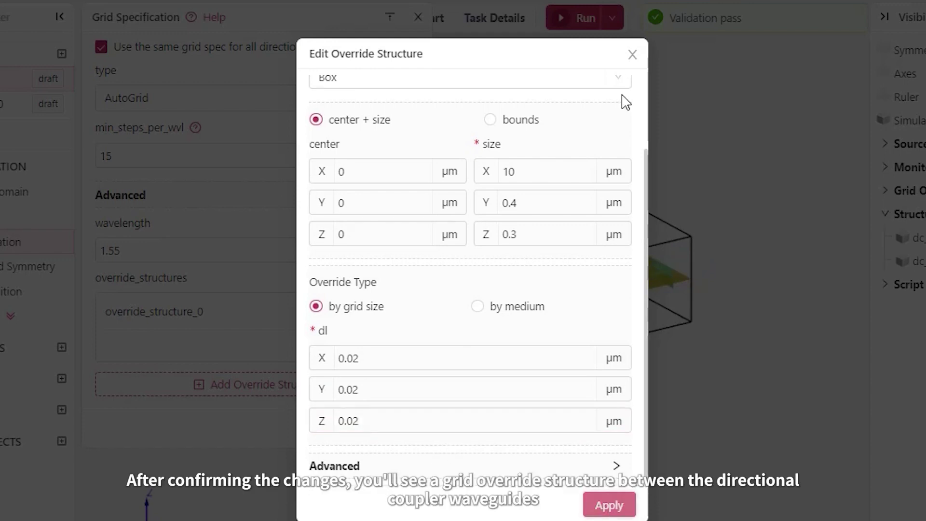
click(633, 54)
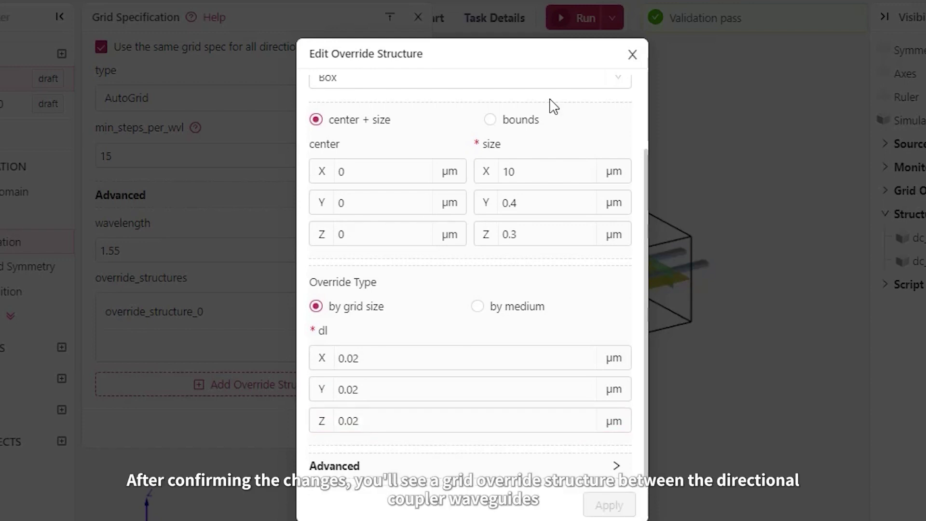
Step: Apply the grid specification containing override_structure_0
click(392, 431)
click(418, 16)
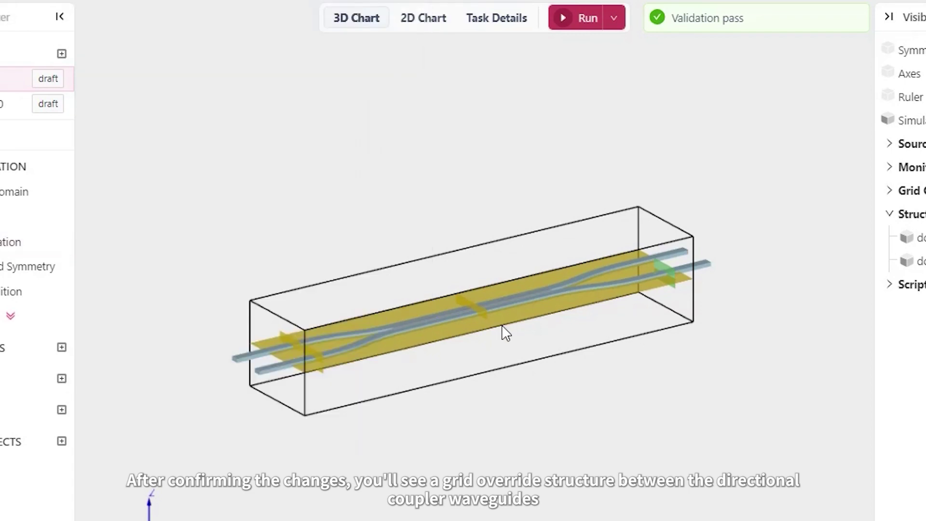
scroll(497, 323, up, 8)
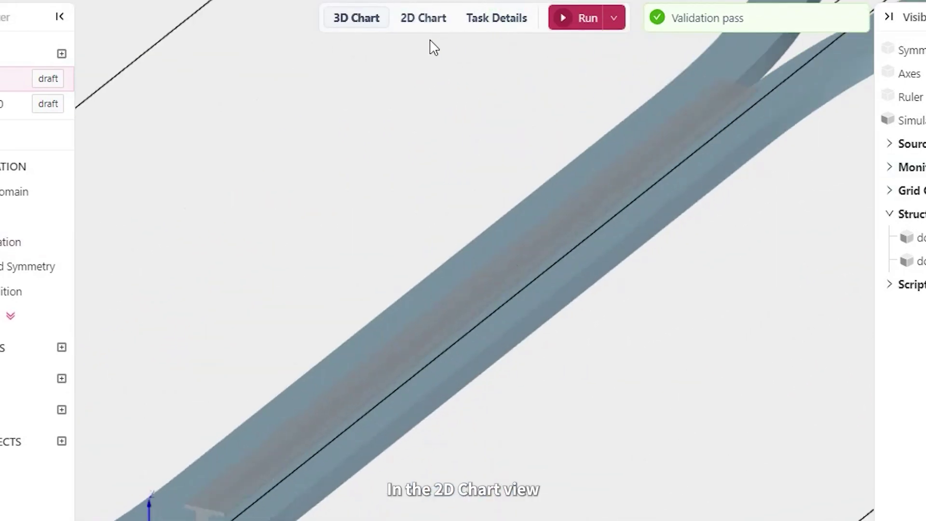
Step: Show the grid overlay in the 2D chart and zoom into the refined box between the waveguides
click(420, 19)
click(893, 271)
click(893, 244)
click(894, 218)
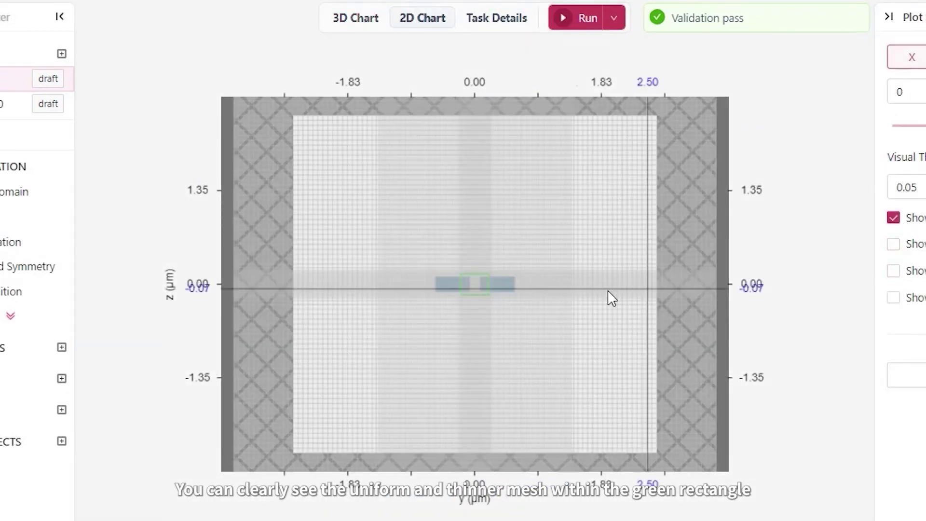
scroll(543, 332, up, 5)
scroll(525, 321, up, 2)
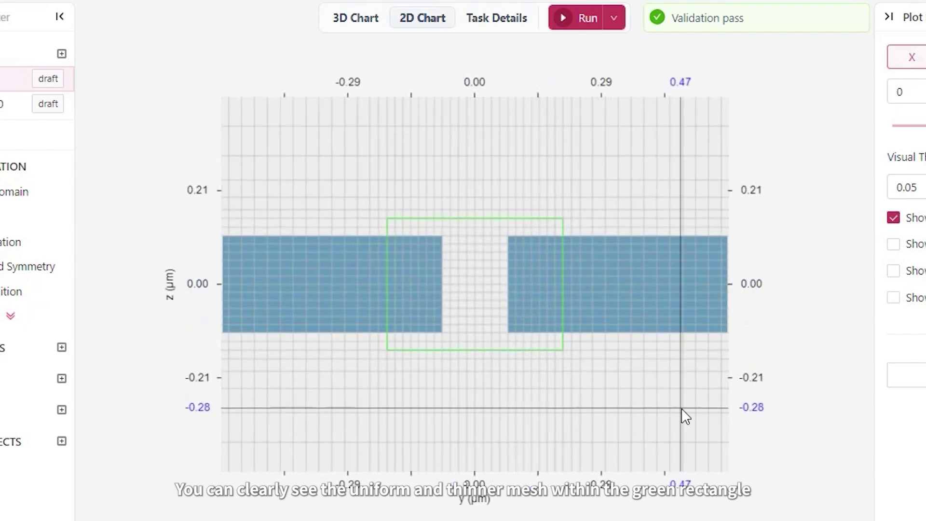
click(343, 19)
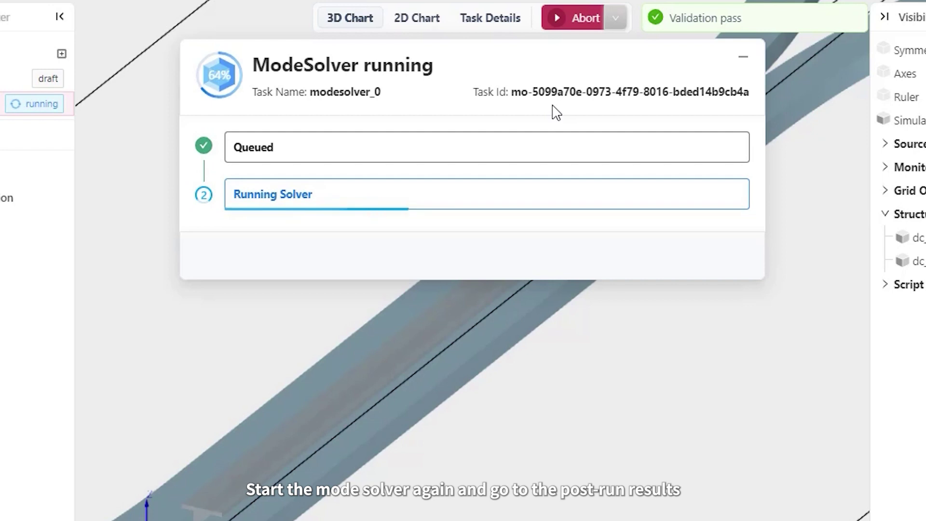
Step: Show the override-mesh mode-solve results as real Ey, first for mode 0, then for mode 1
click(708, 256)
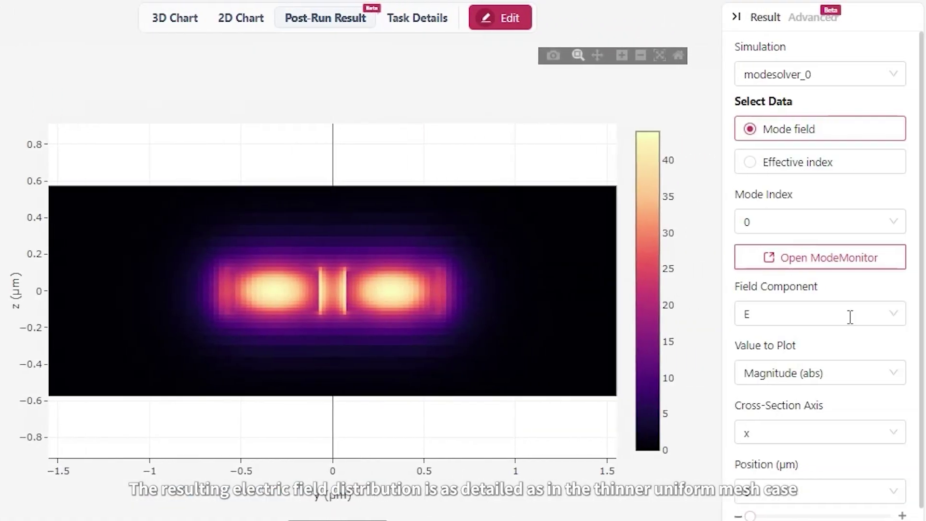
click(852, 316)
click(761, 400)
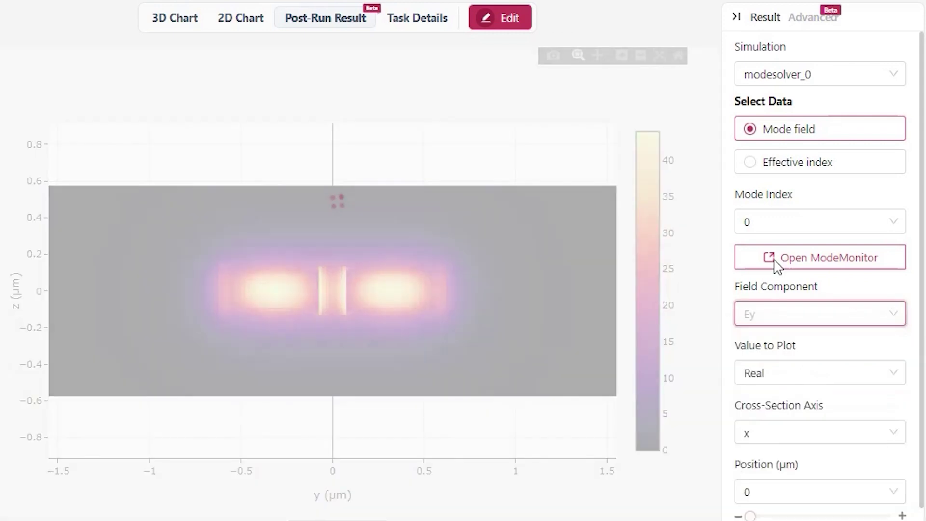
click(788, 221)
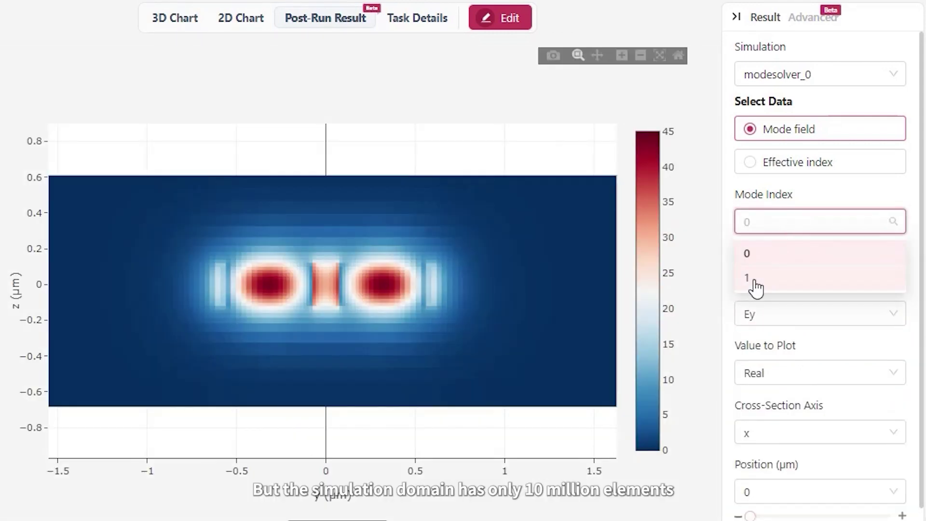
click(755, 279)
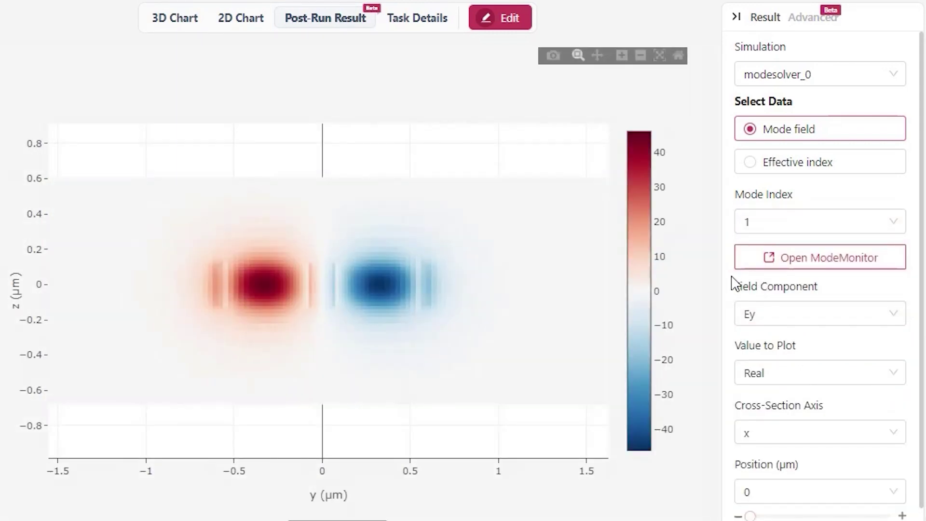